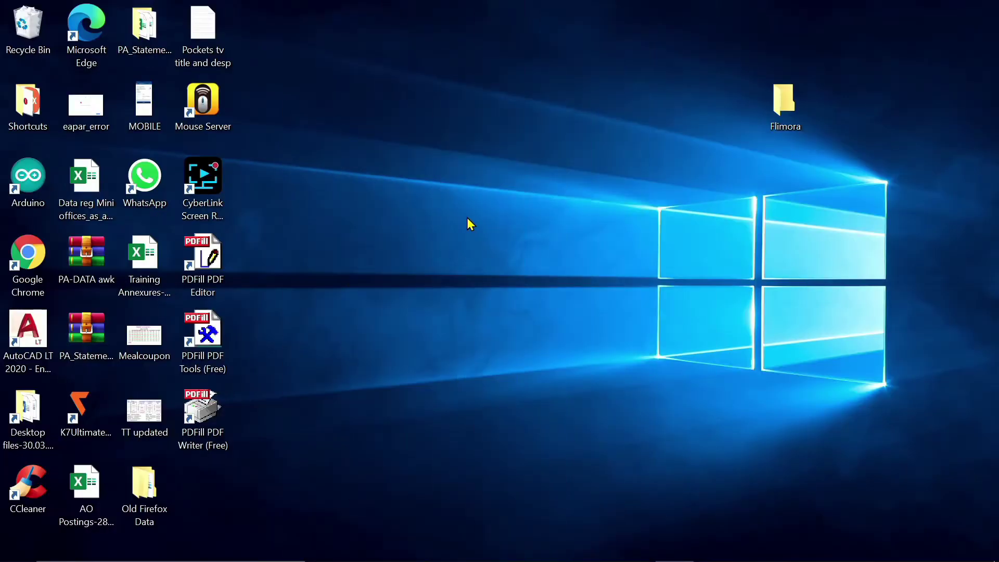
Refresh the desktop and bring the Chrome window back to the front.
right_click(468, 219)
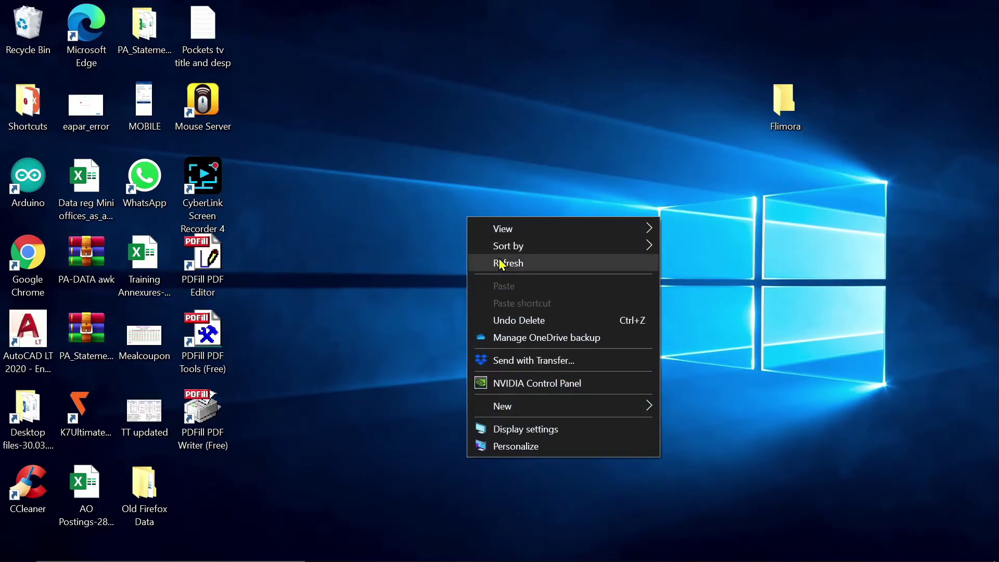
click(502, 264)
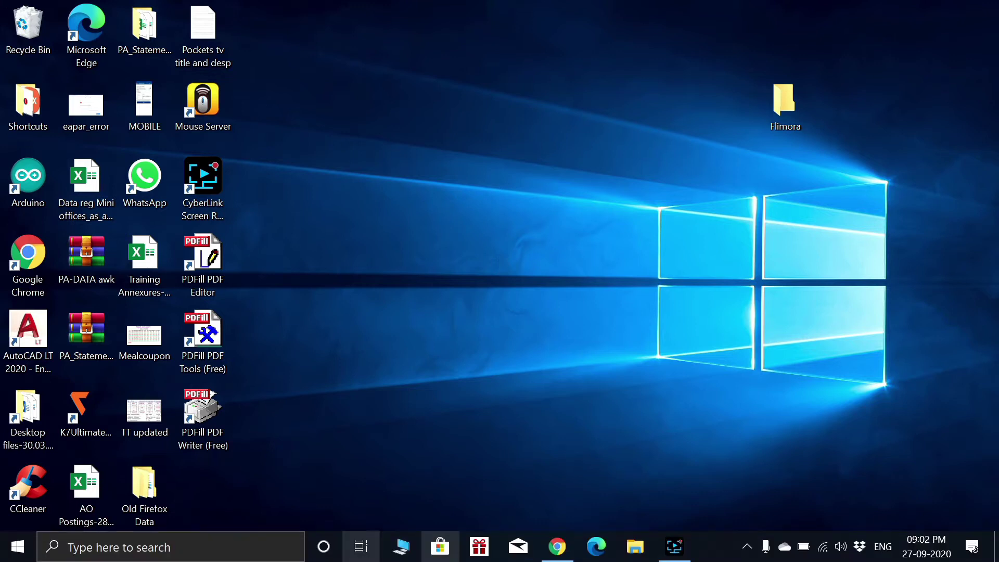
click(557, 546)
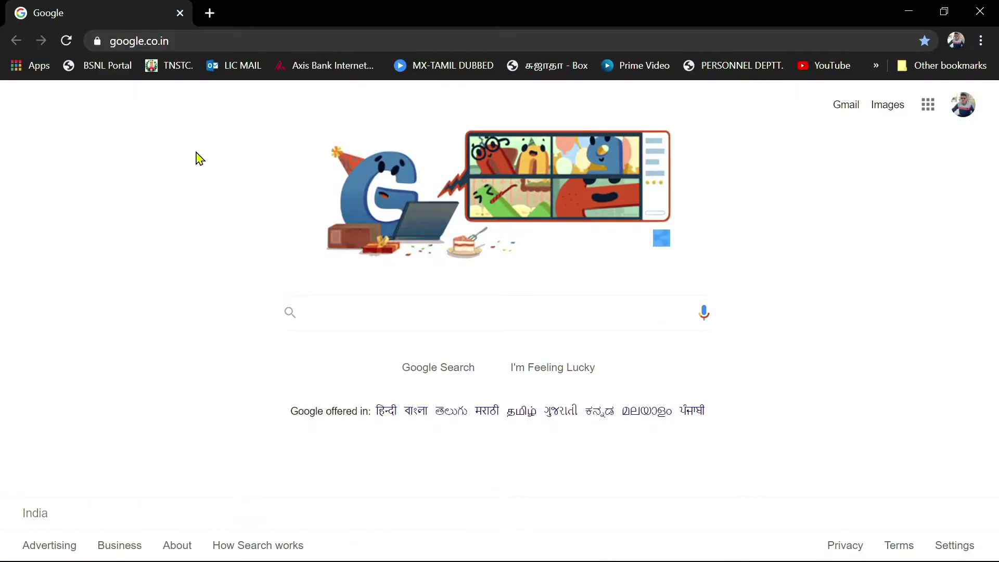
Load the pasted Google Drive link, download Flimora 2020.rar despite the warning, and show Chrome's downloads.
click(328, 35)
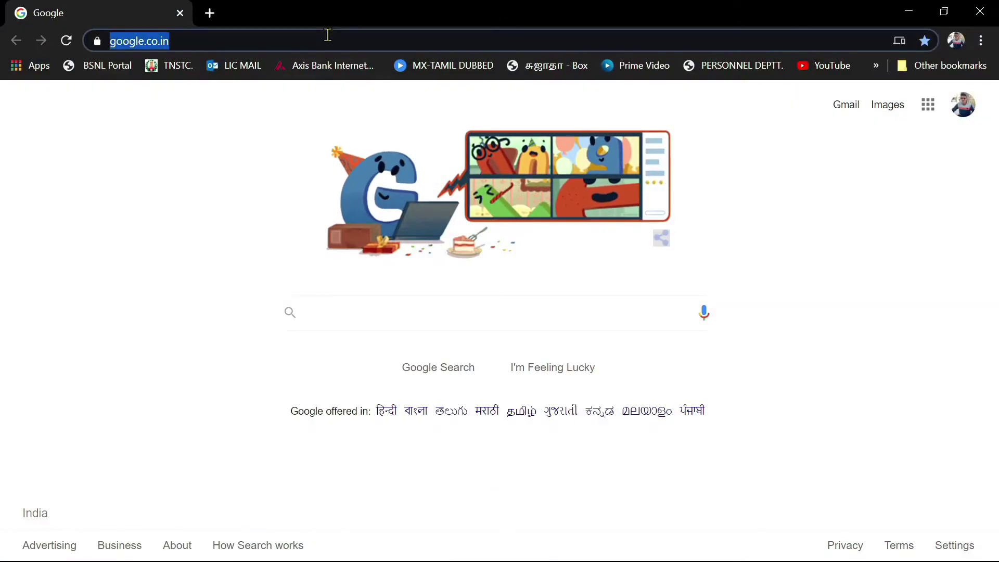
key(Return)
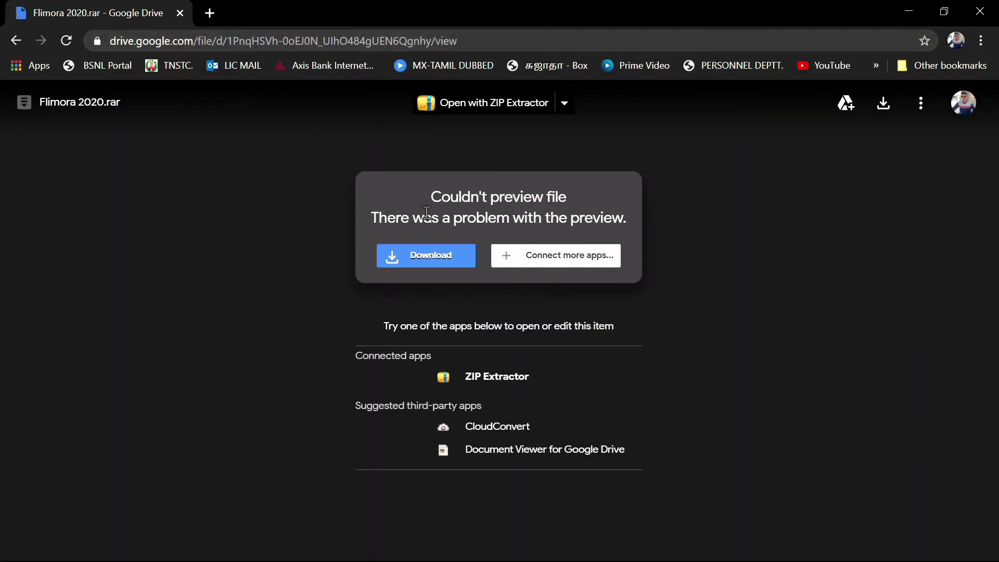
click(444, 259)
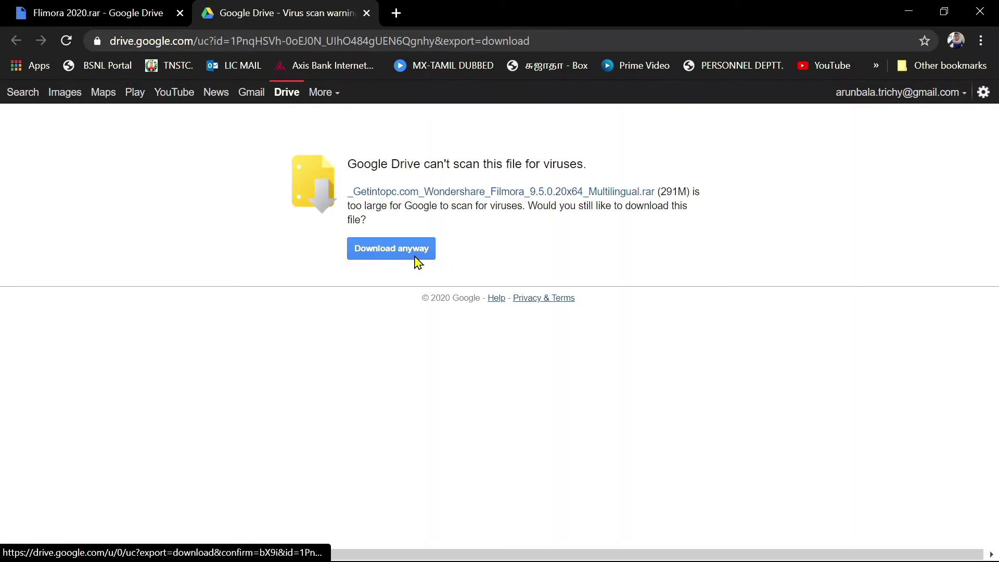
click(419, 262)
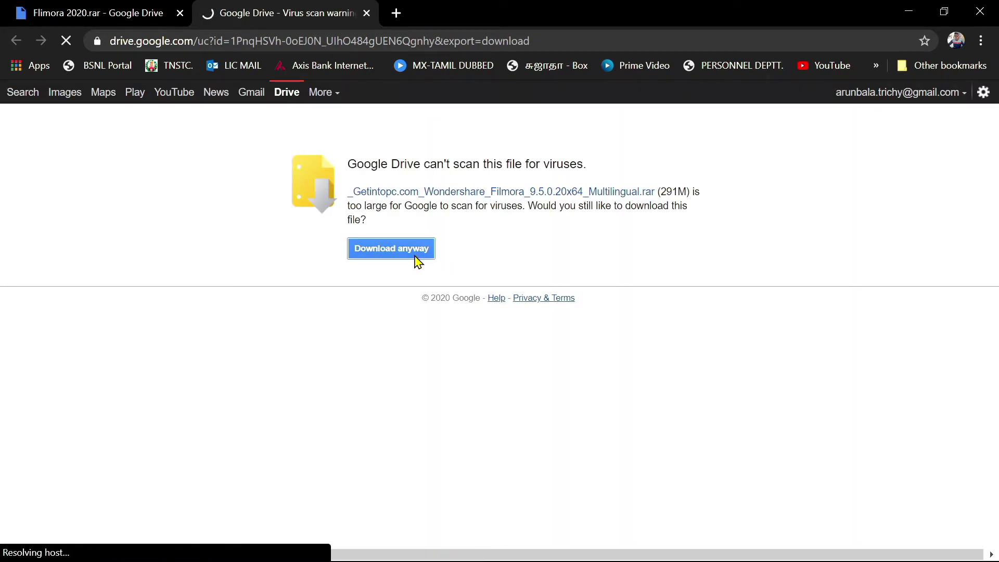
key(ctrl+j)
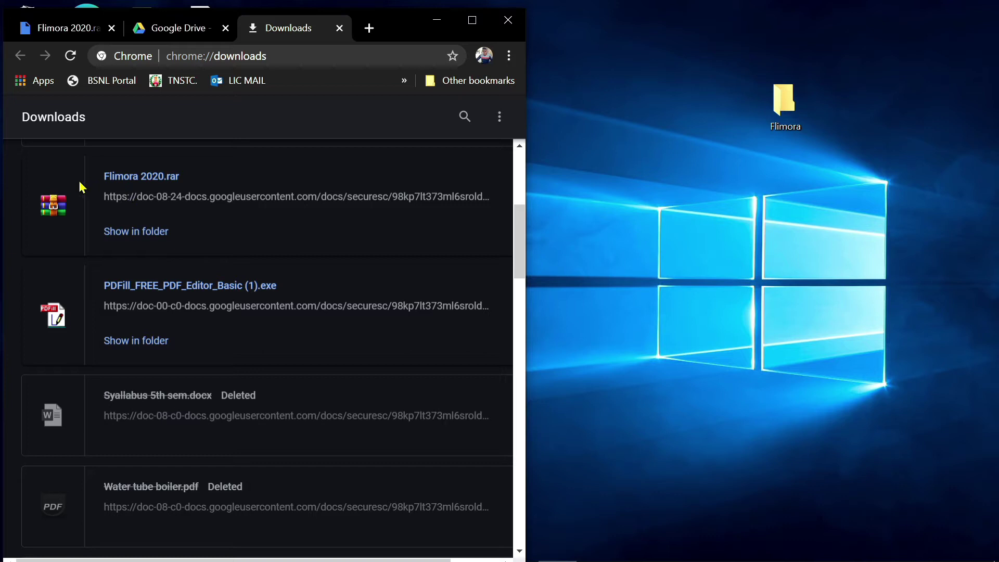
Copy Flimora 2020.rar into the desktop Flimora folder and open that folder.
drag(161, 185, 794, 96)
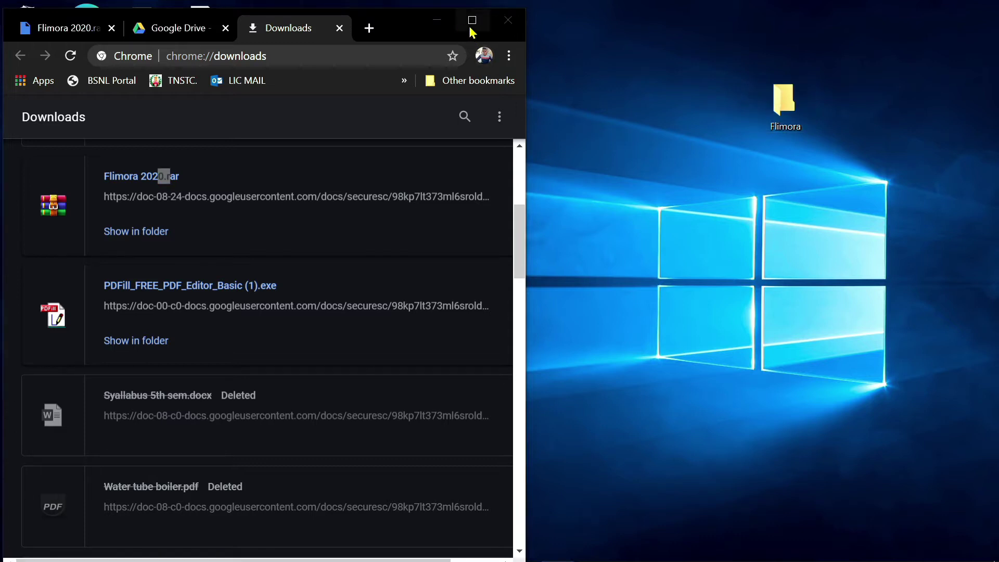
click(437, 21)
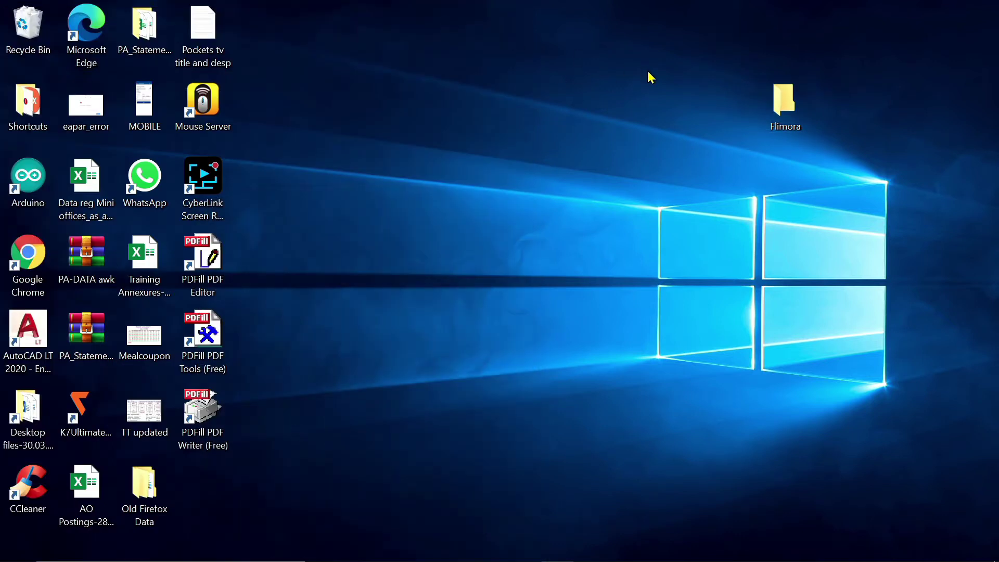
double_click(791, 112)
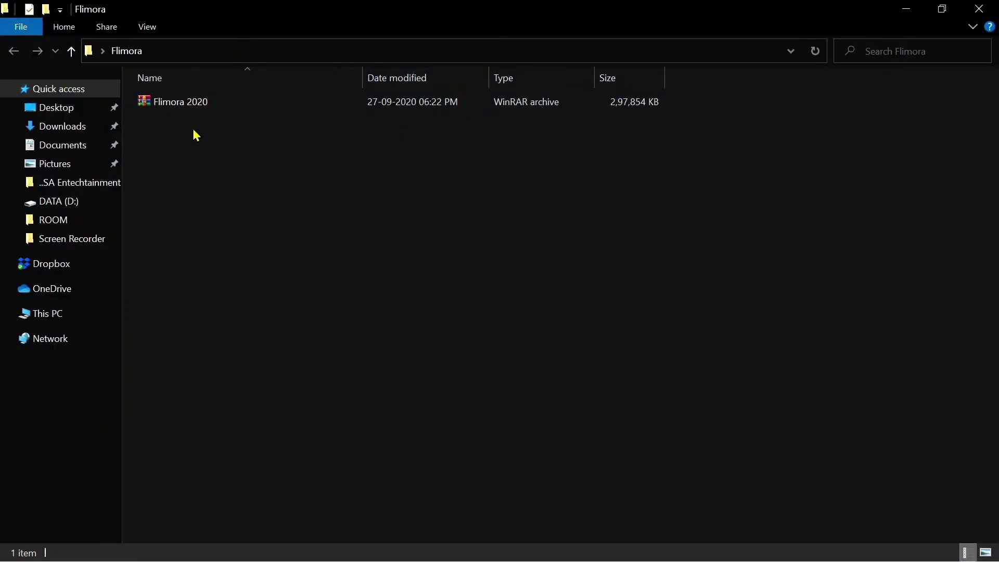
Extract the Flimora 2020 archive here, confirming the archive password.
click(188, 105)
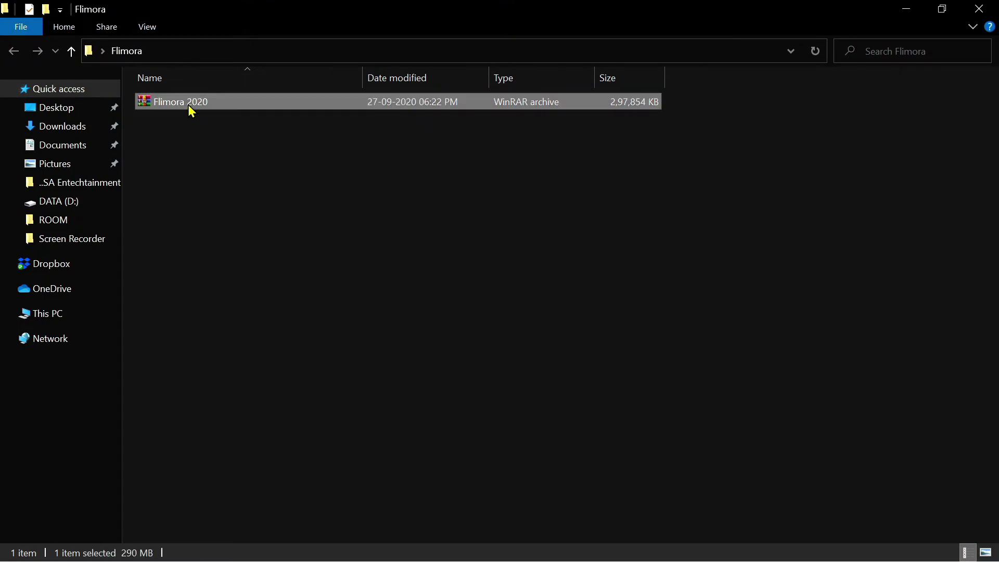
right_click(190, 110)
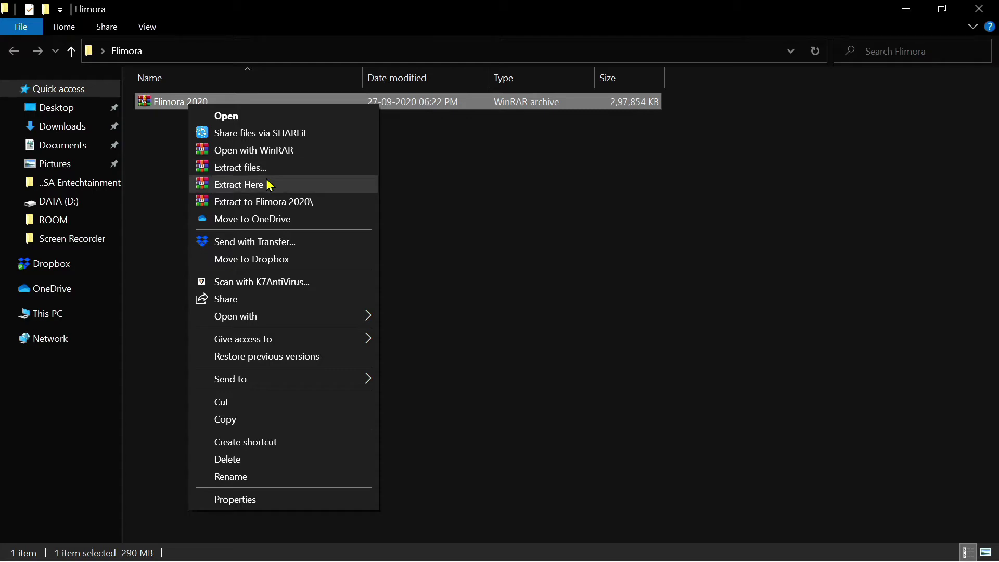
click(270, 186)
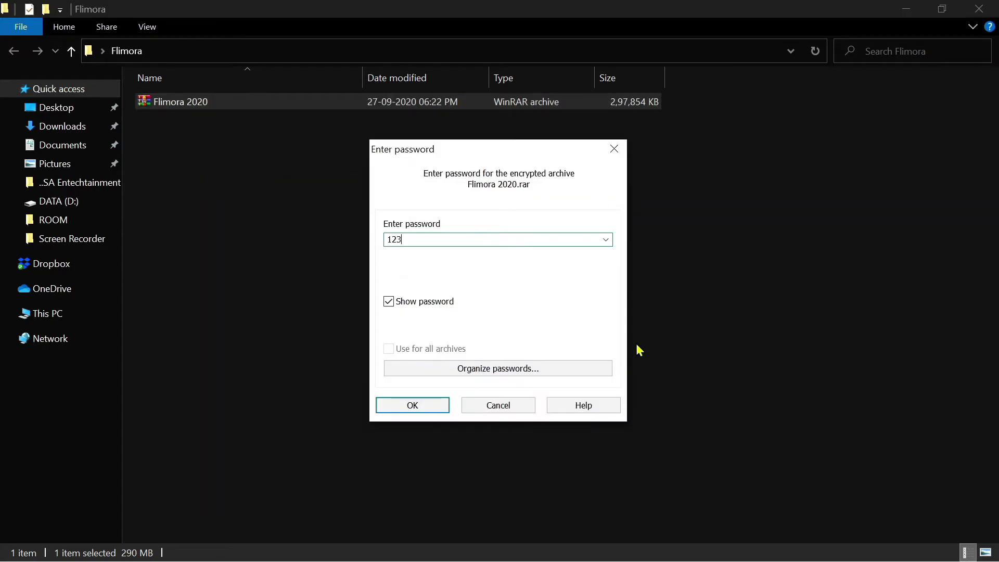
drag(489, 239, 385, 253)
click(413, 406)
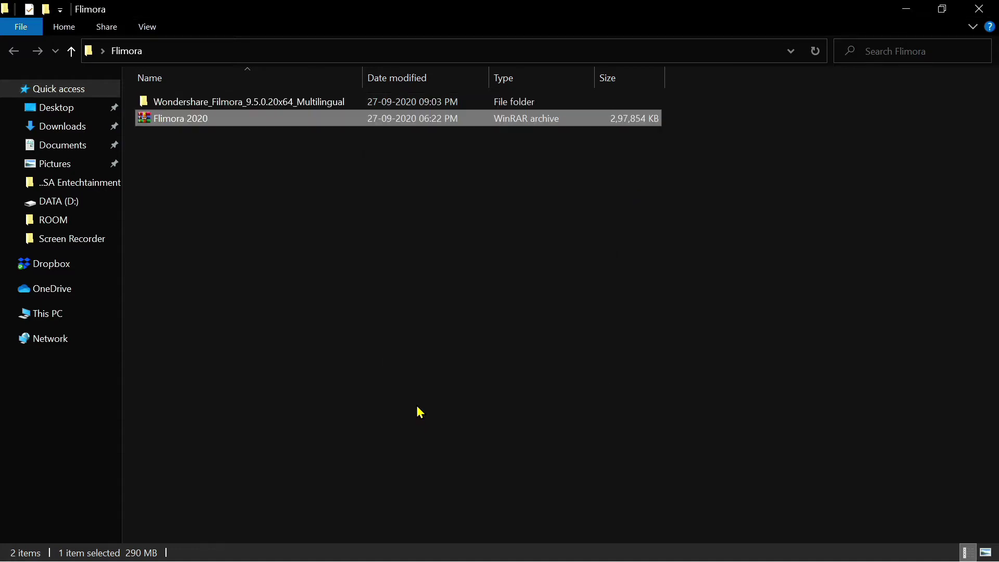
Open the extracted Wondershare_Filmora_9.5.0.20x64_Multilingual folders and run filmora_64bit_full846.
double_click(299, 102)
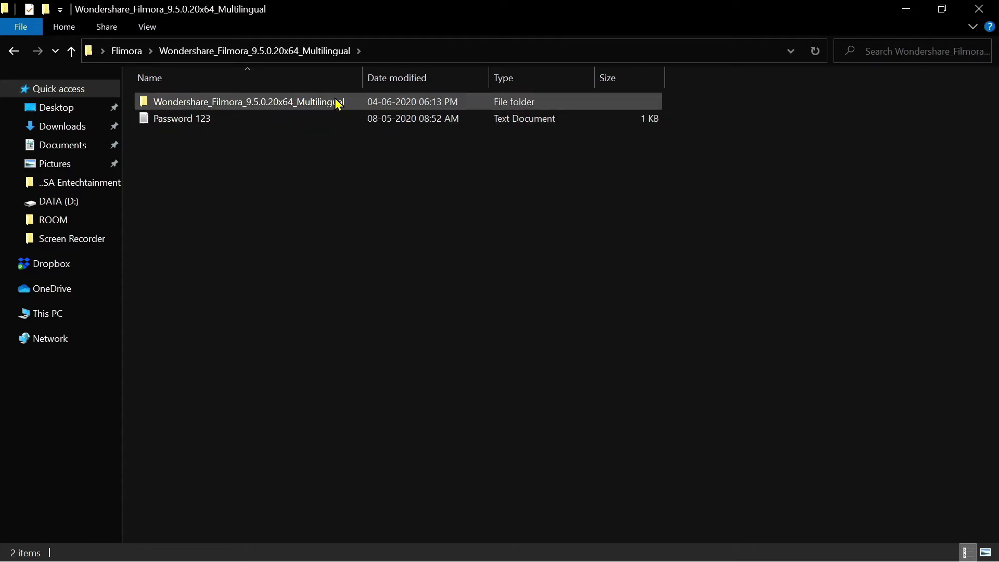
double_click(336, 102)
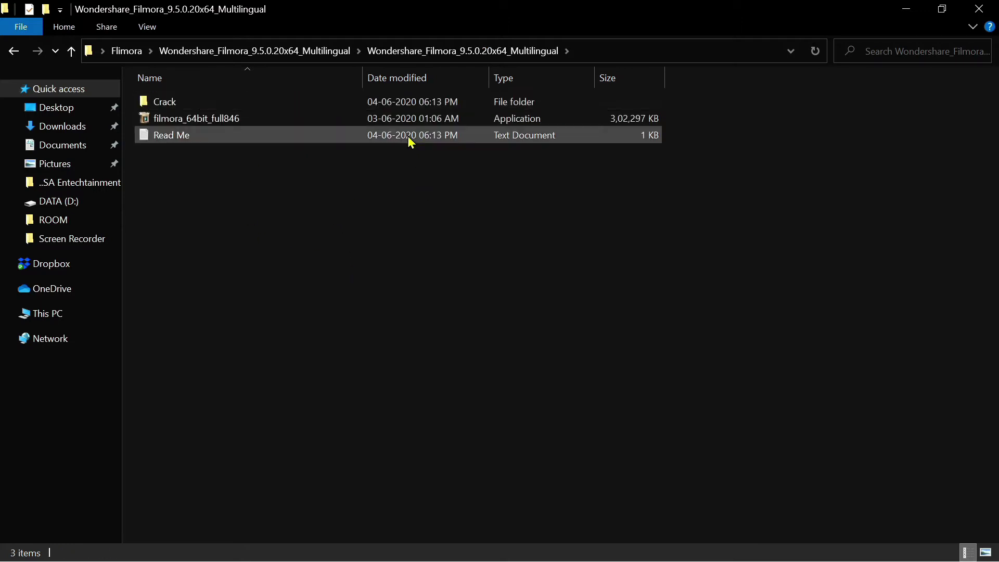
click(383, 127)
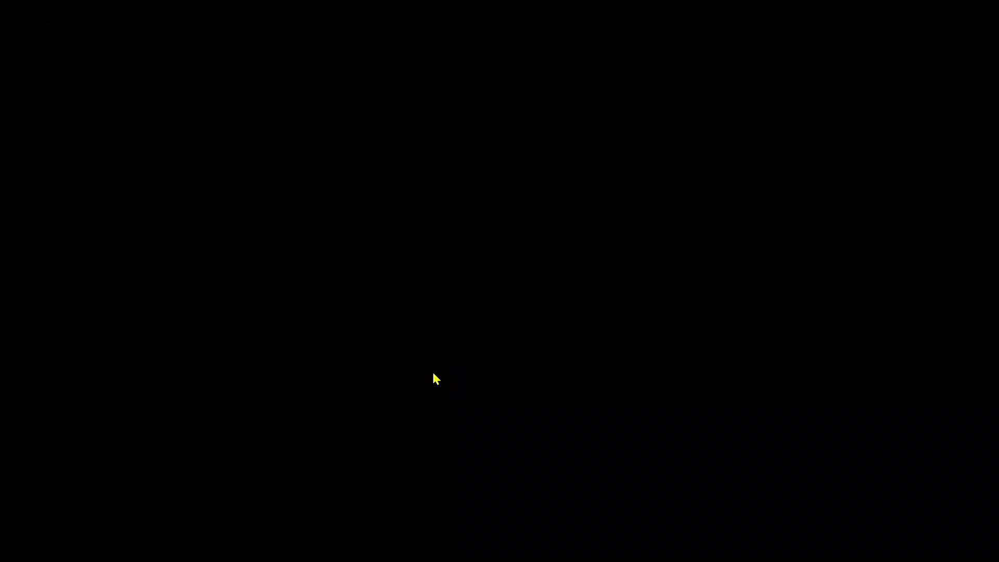
click(451, 374)
Install Filmora9 with the default language and folder, opting out of the improvement program, then launch it.
click(516, 323)
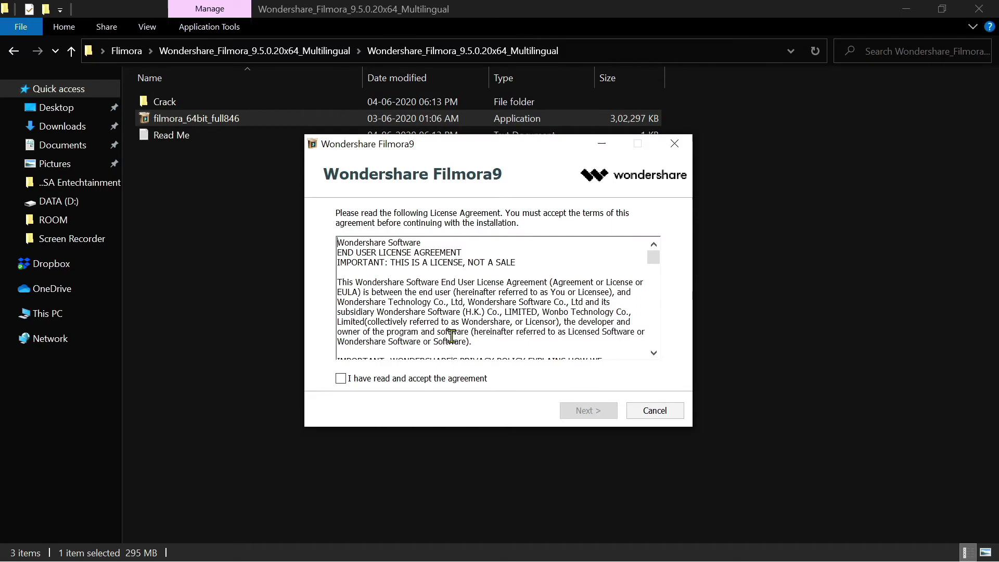
click(346, 380)
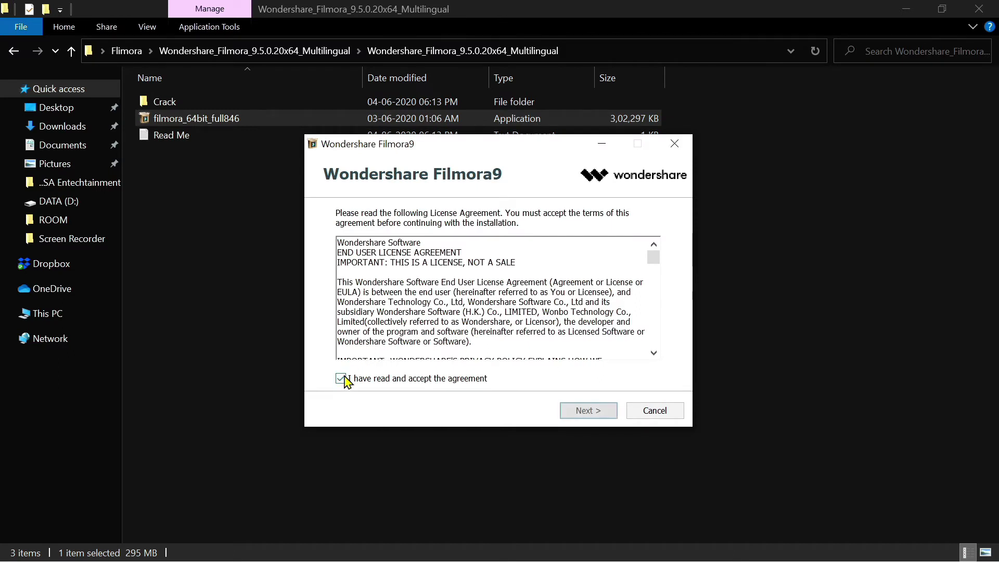
click(582, 415)
click(582, 411)
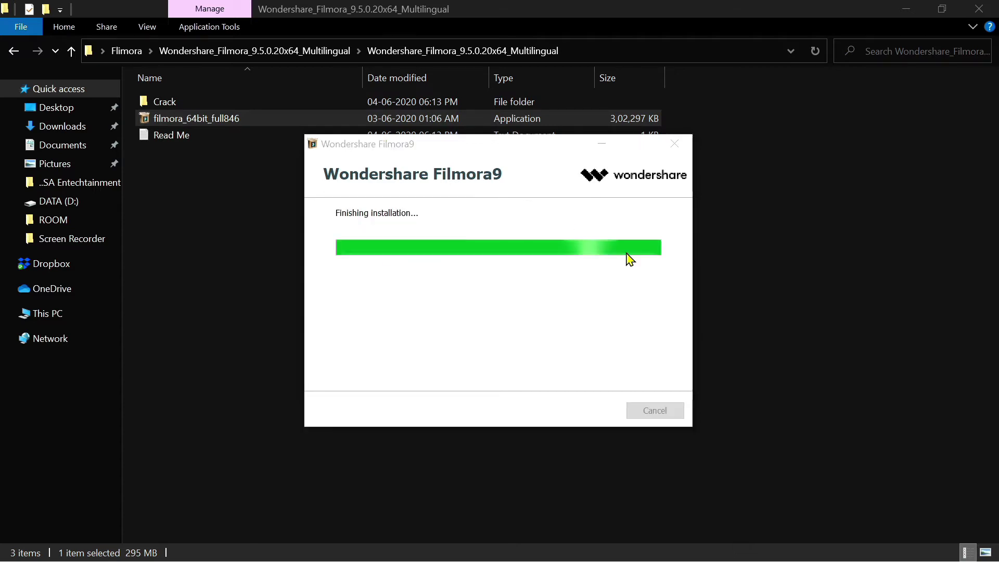
click(340, 260)
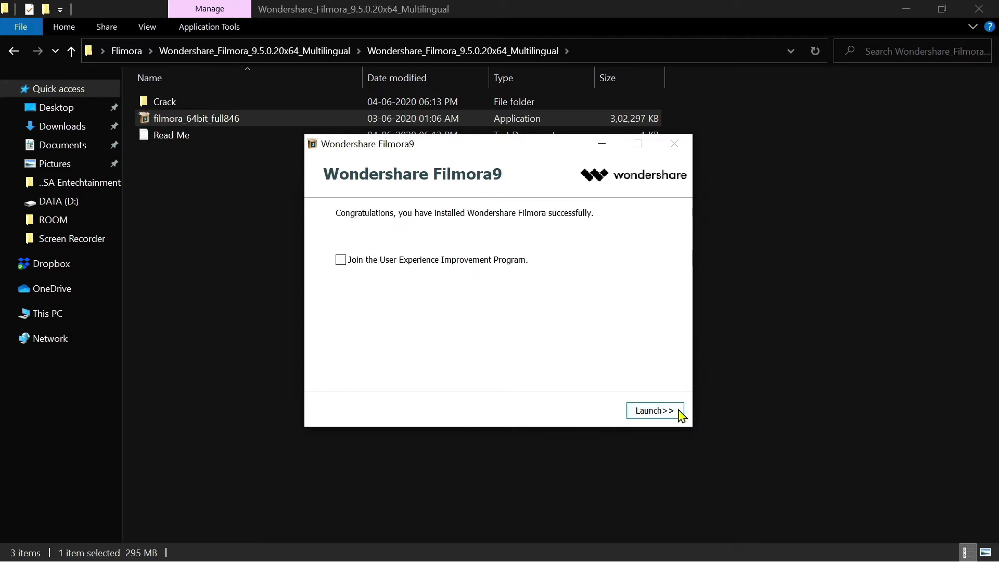
click(655, 410)
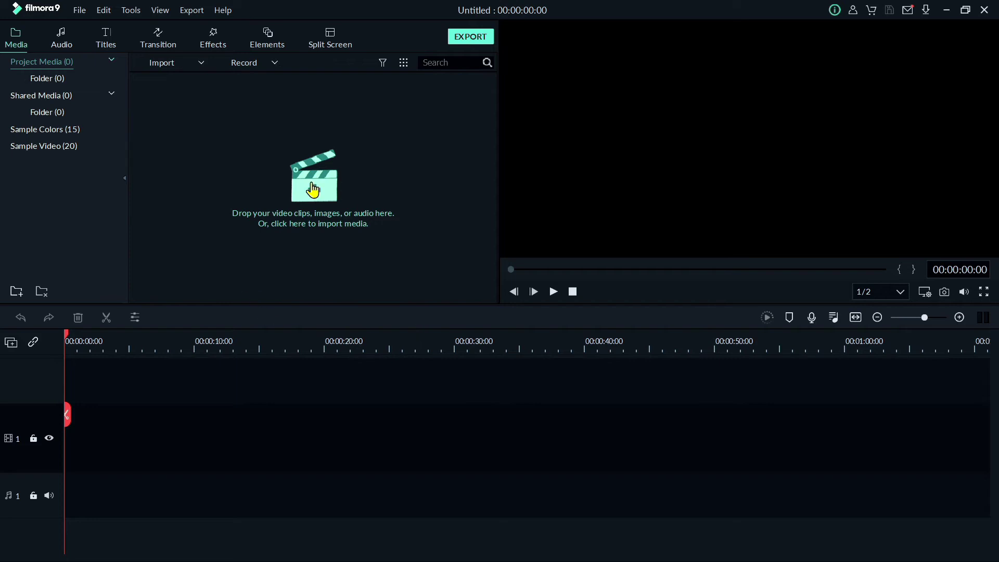
Import 118 from DATA (D:)\MOVIES and add it to the timeline, matching 1280 x 536 25fps.
click(314, 187)
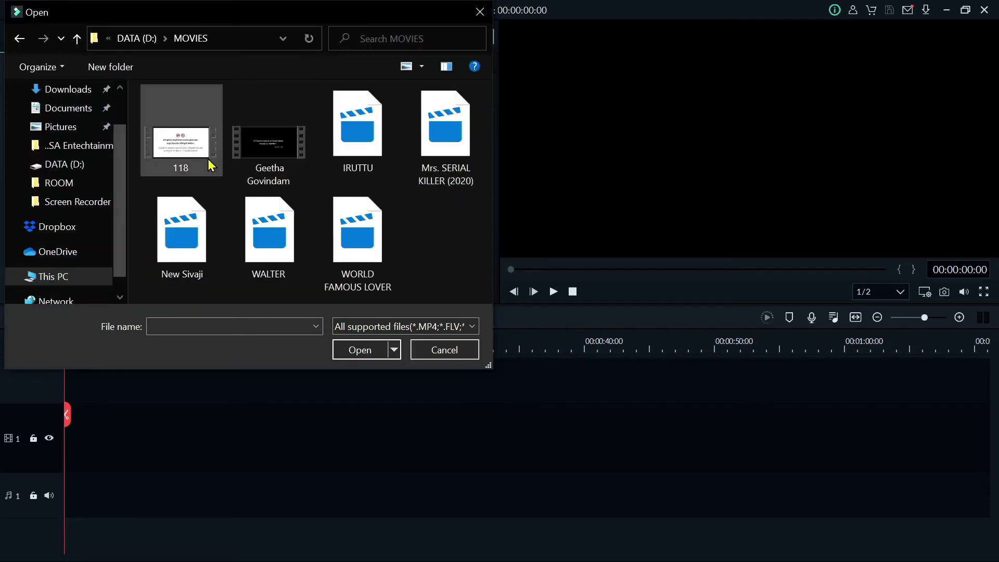
double_click(180, 155)
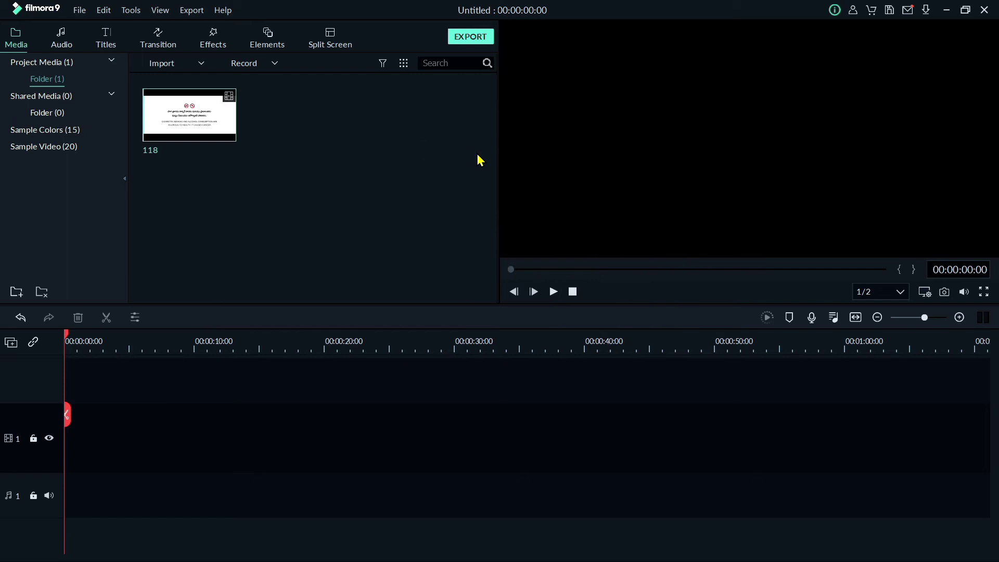
click(189, 115)
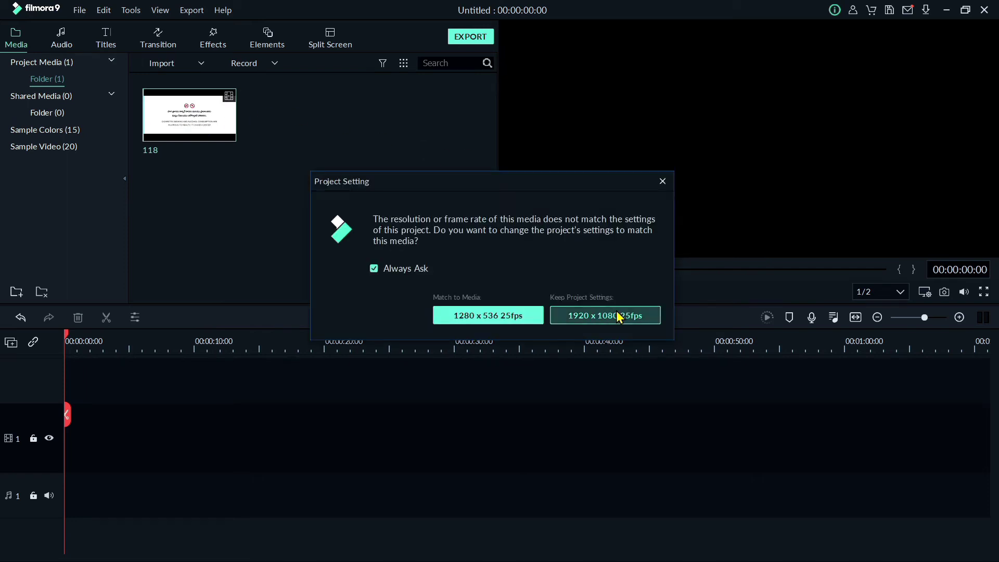
click(537, 318)
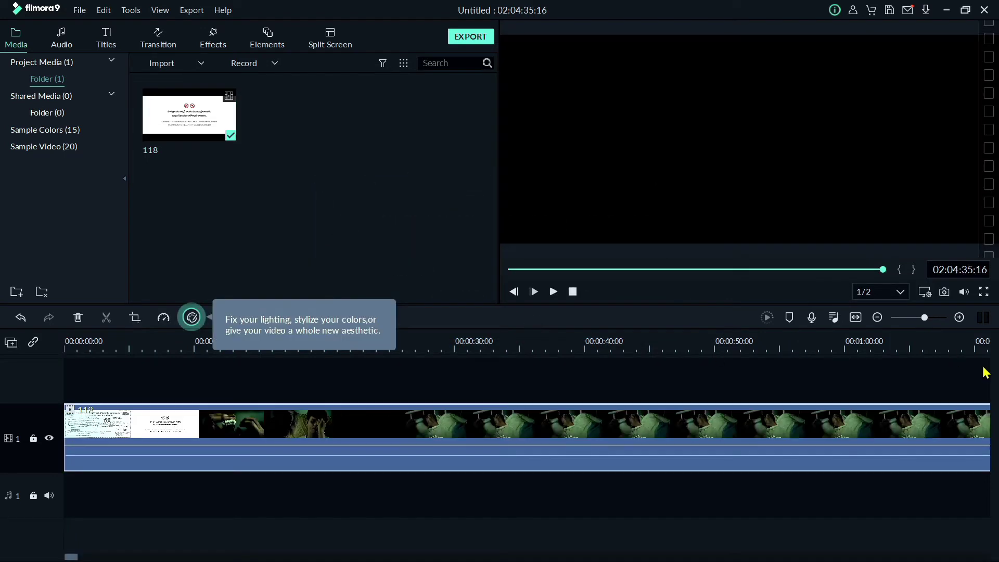
Split the clip at 01:49:41 and 01:52:54 and delete the short piece between them.
click(915, 318)
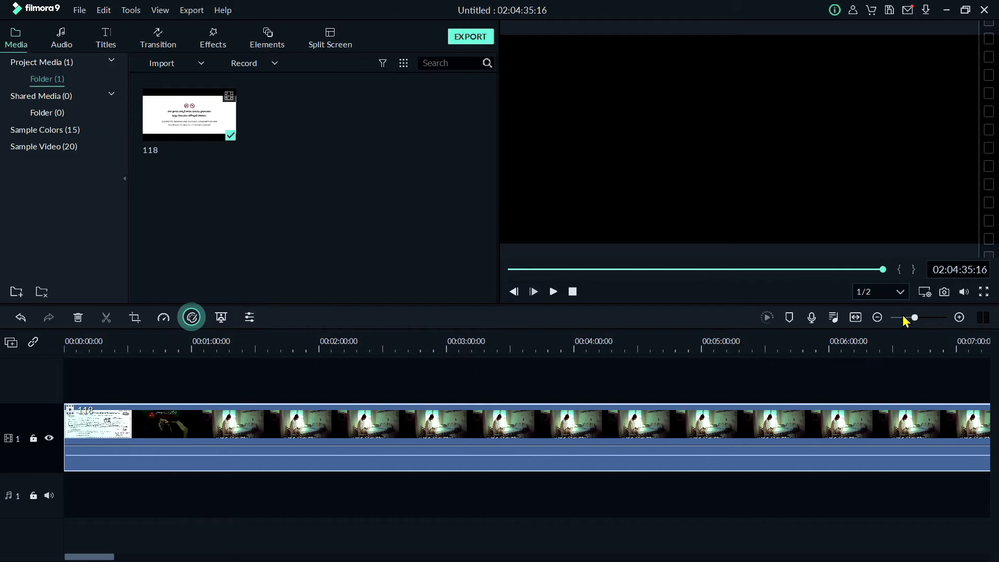
click(903, 318)
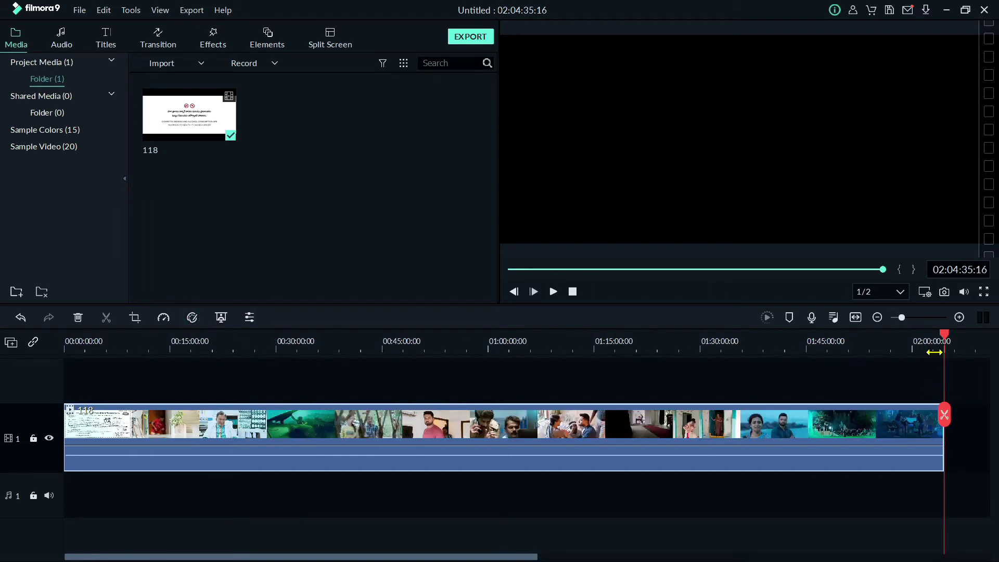
drag(945, 336, 839, 339)
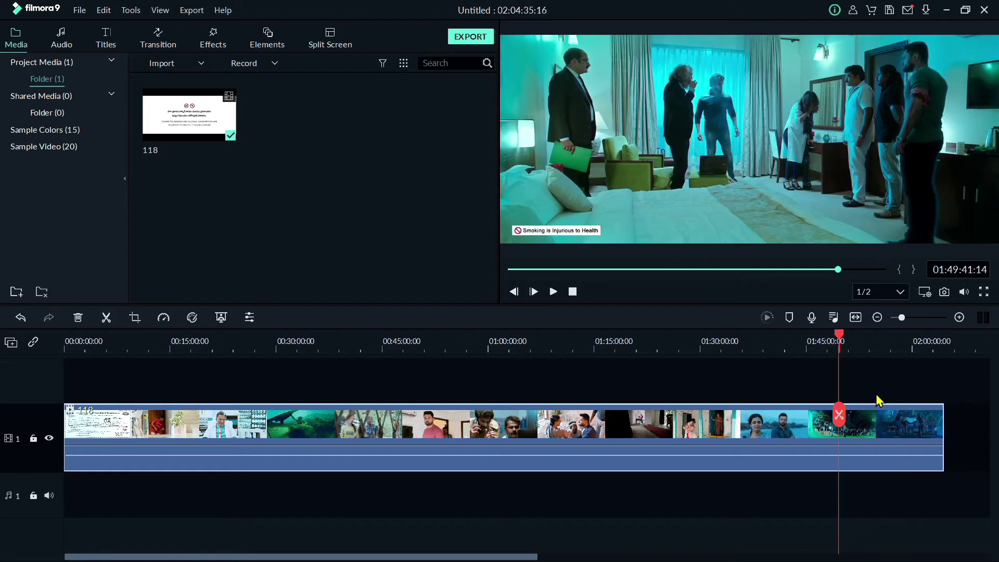
click(842, 416)
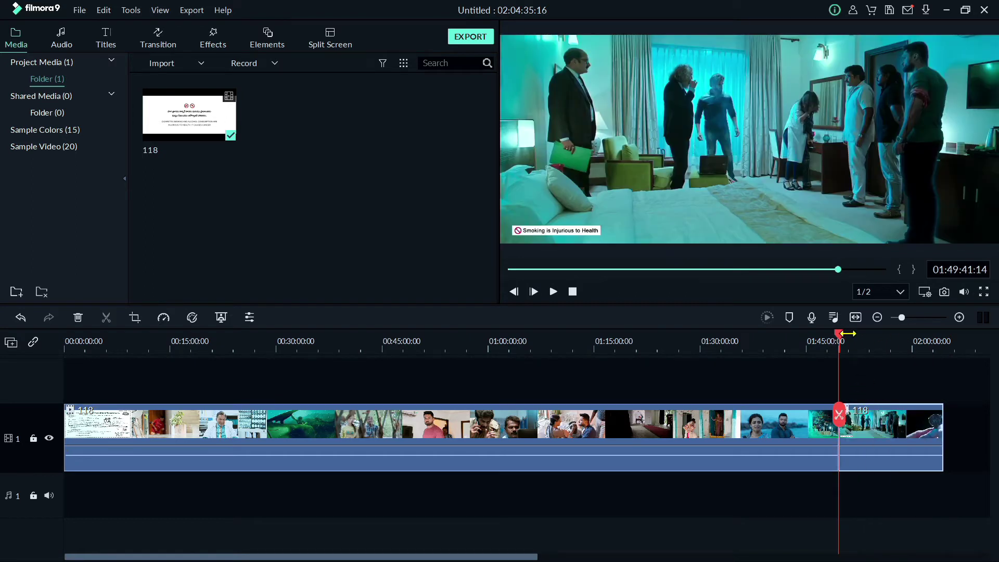
drag(840, 342, 862, 339)
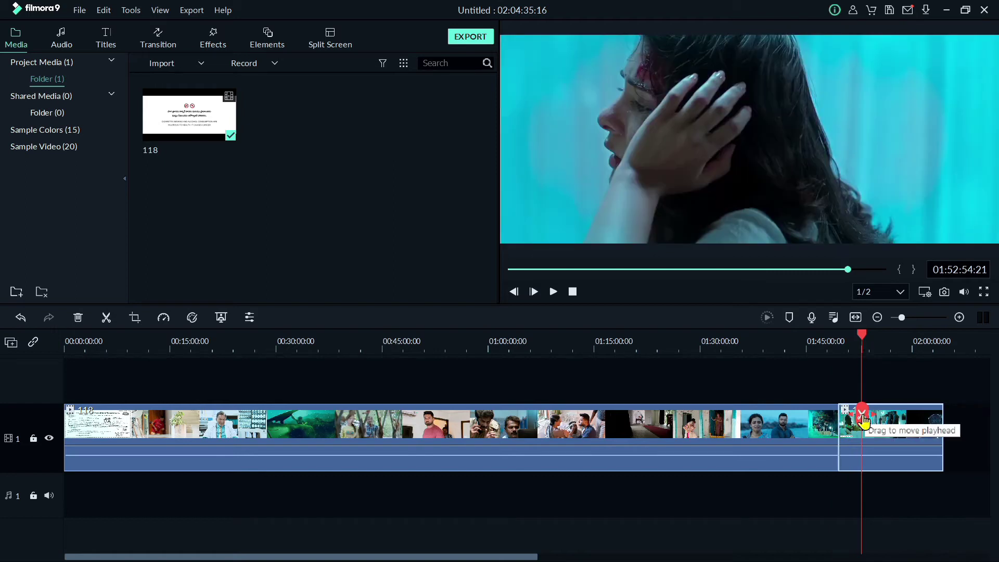
click(862, 416)
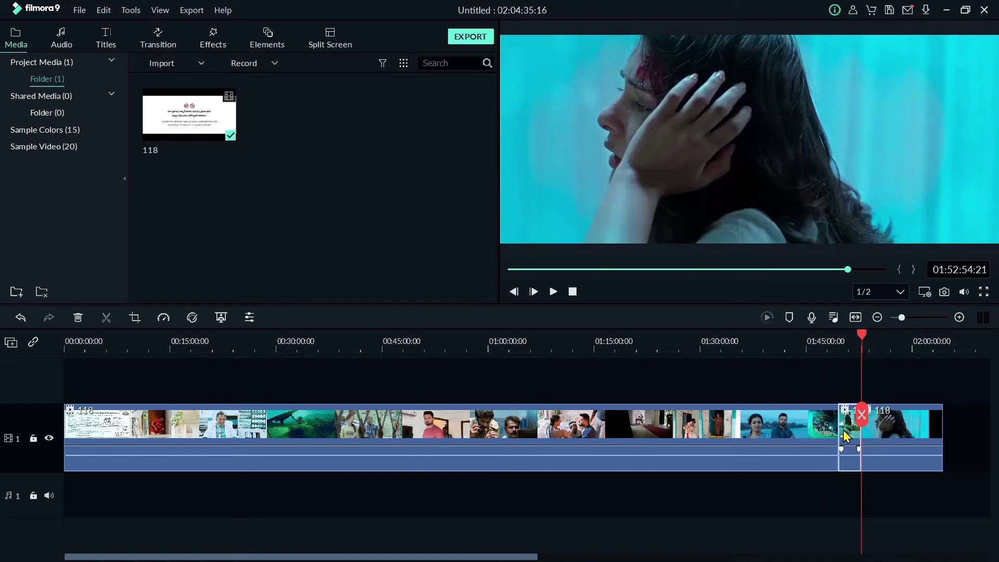
right_click(846, 436)
click(769, 68)
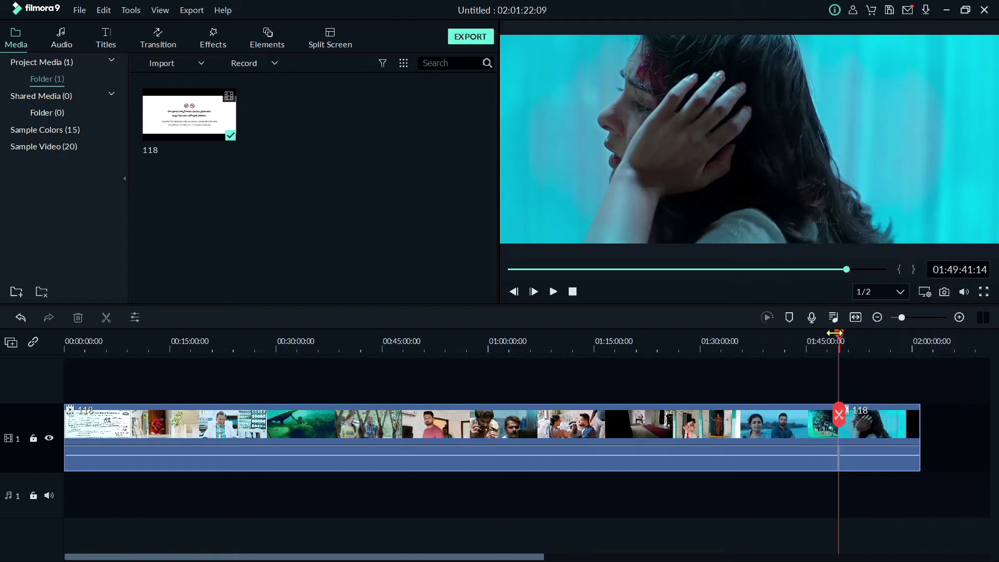
Scrub through the trimmed movie from near the start to the end credits around 02:00:16.
drag(844, 340, 408, 339)
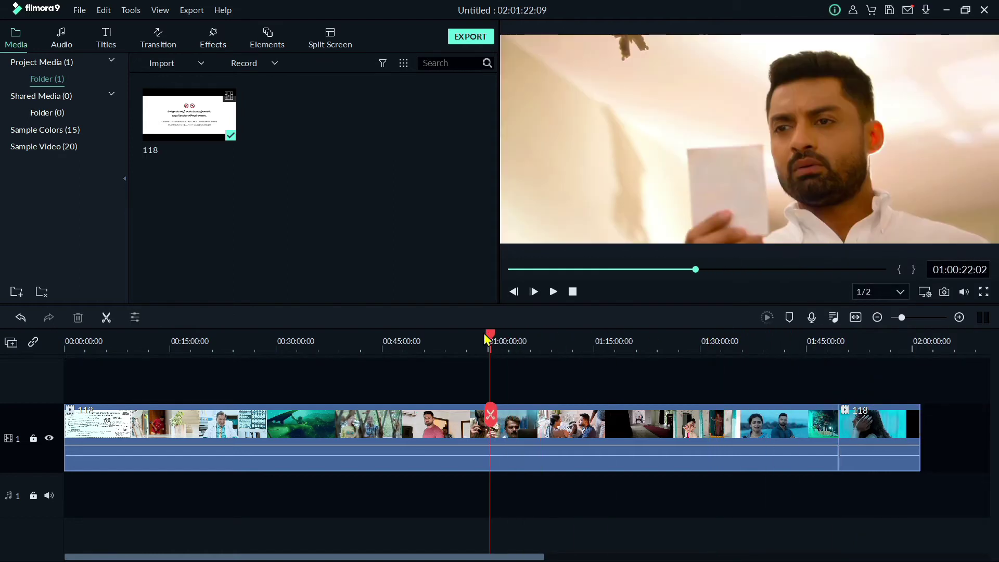
drag(408, 339, 385, 341)
drag(457, 371, 670, 561)
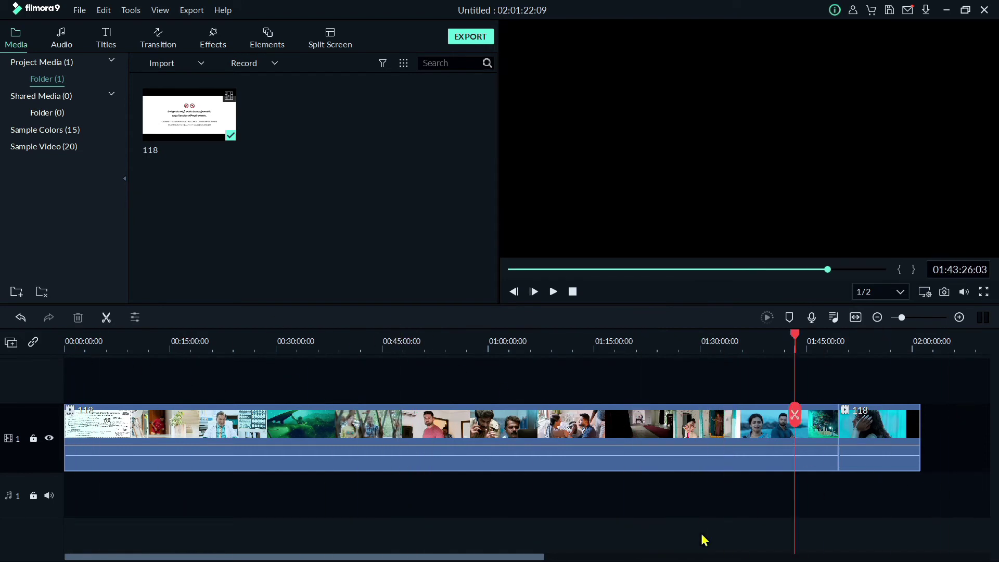
drag(731, 560, 913, 560)
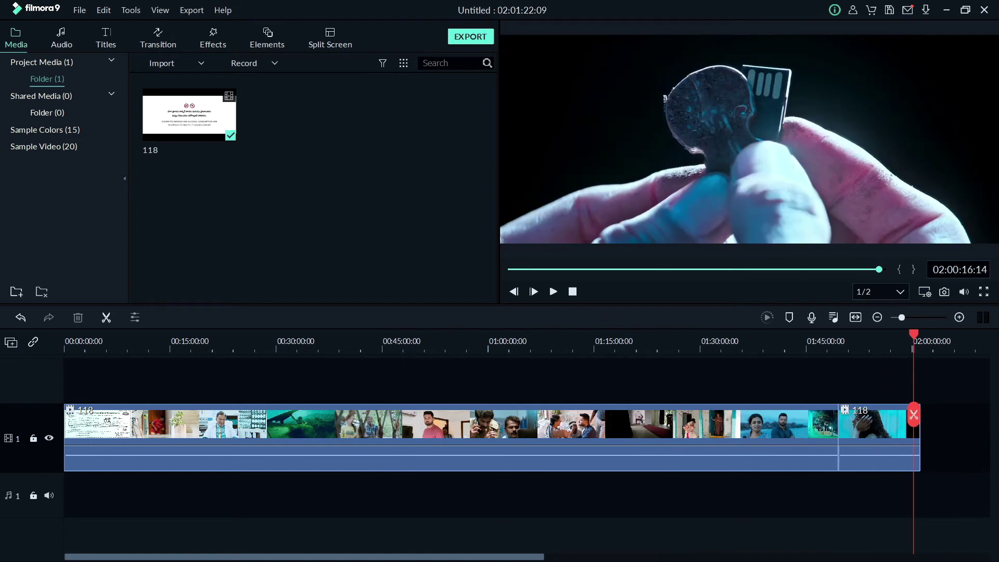
Attempt an export, dismiss the watermark pricing offer, then close Filmora9 choosing NO to saving.
click(488, 38)
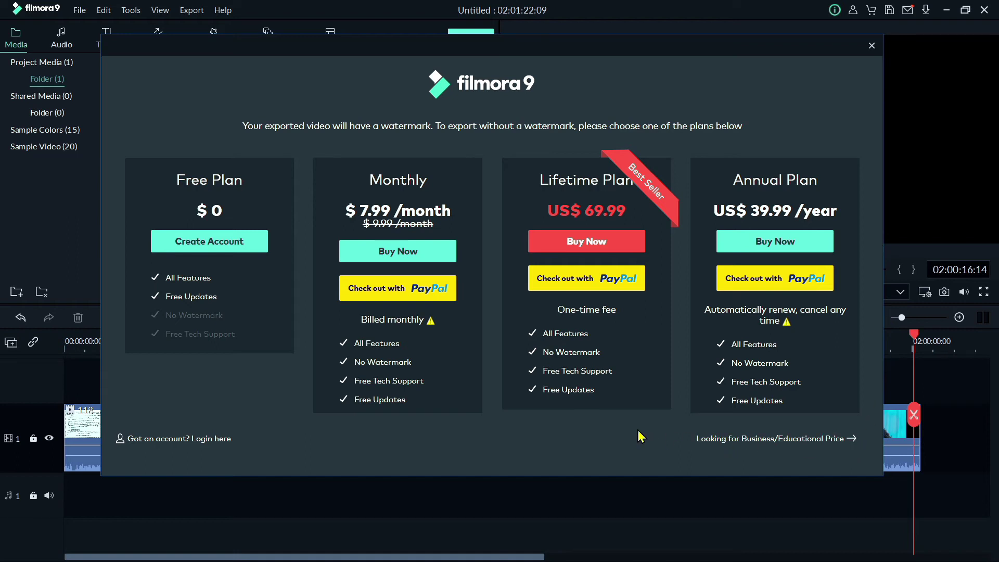
click(871, 46)
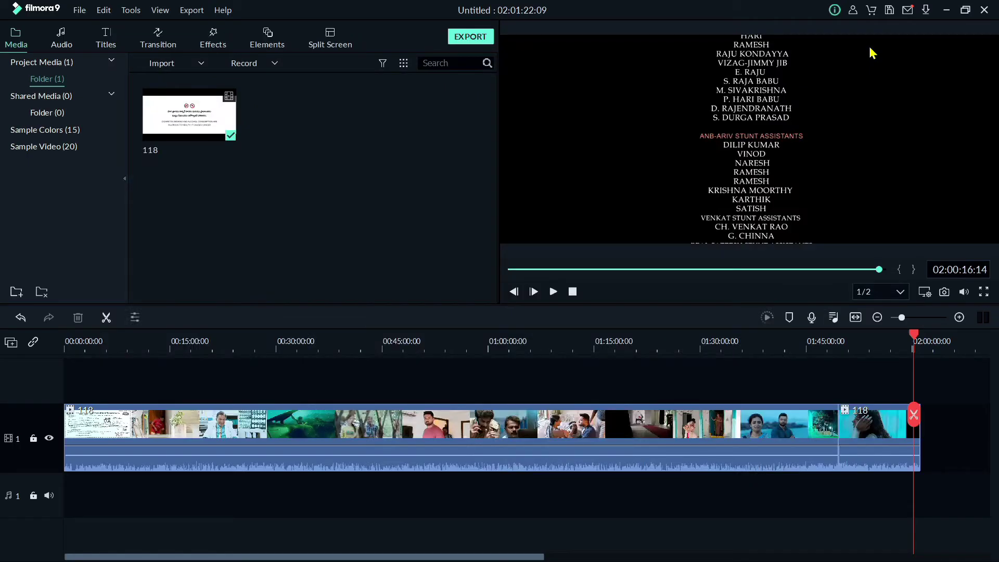
click(989, 9)
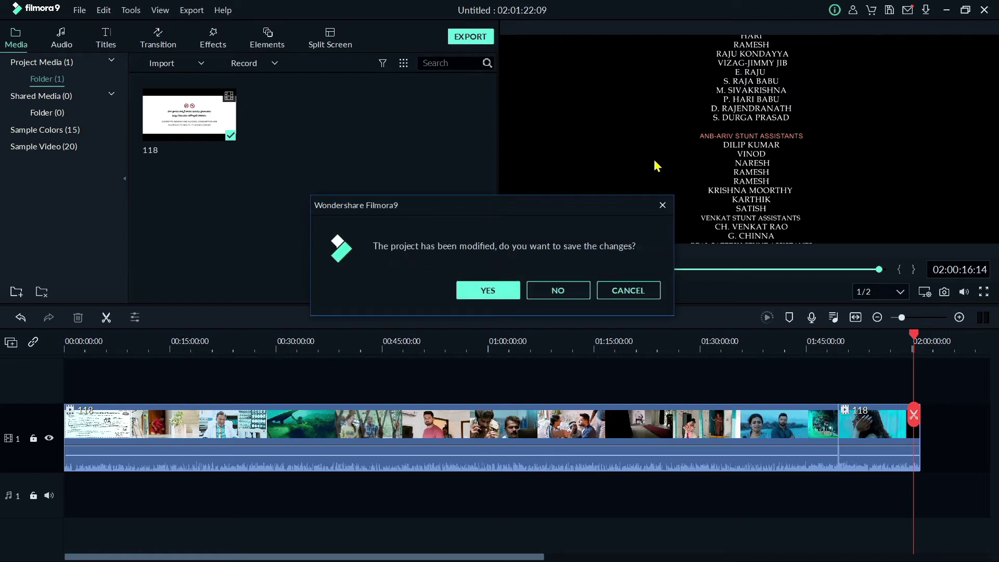
click(570, 296)
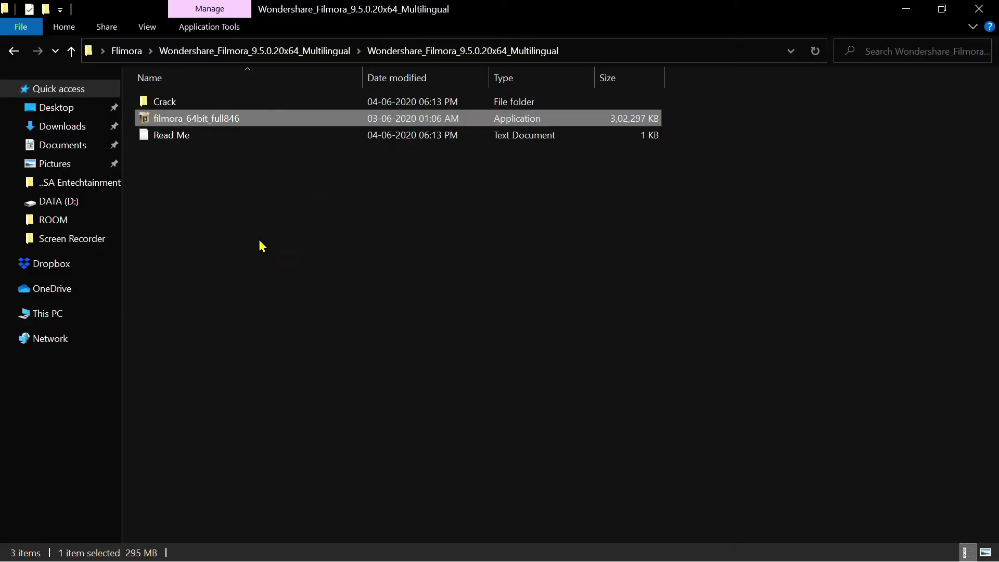
Run Patch from the Crack folder, choose option 1 to patch and pre-activate, then generate registration data.
double_click(200, 102)
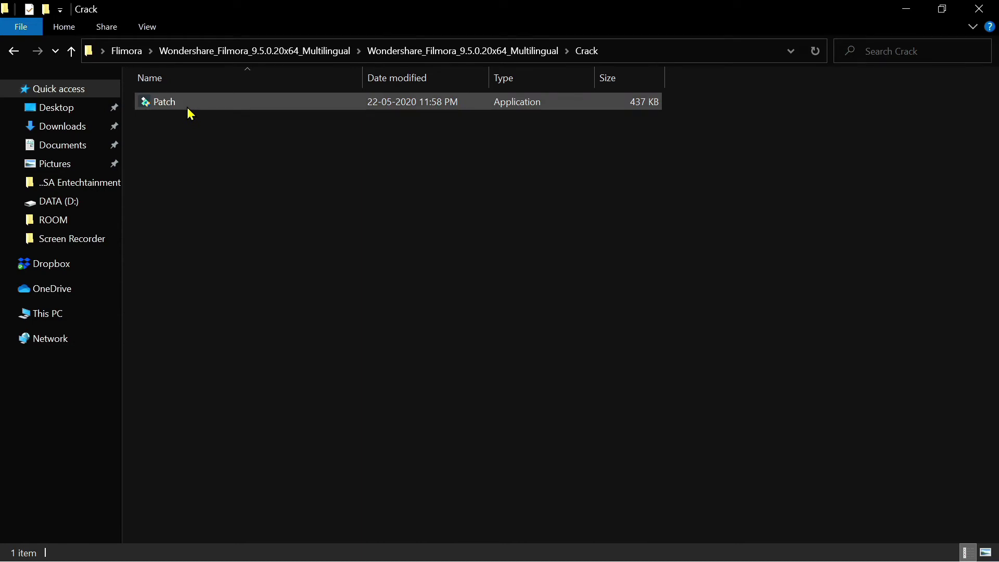
click(187, 108)
text(1)
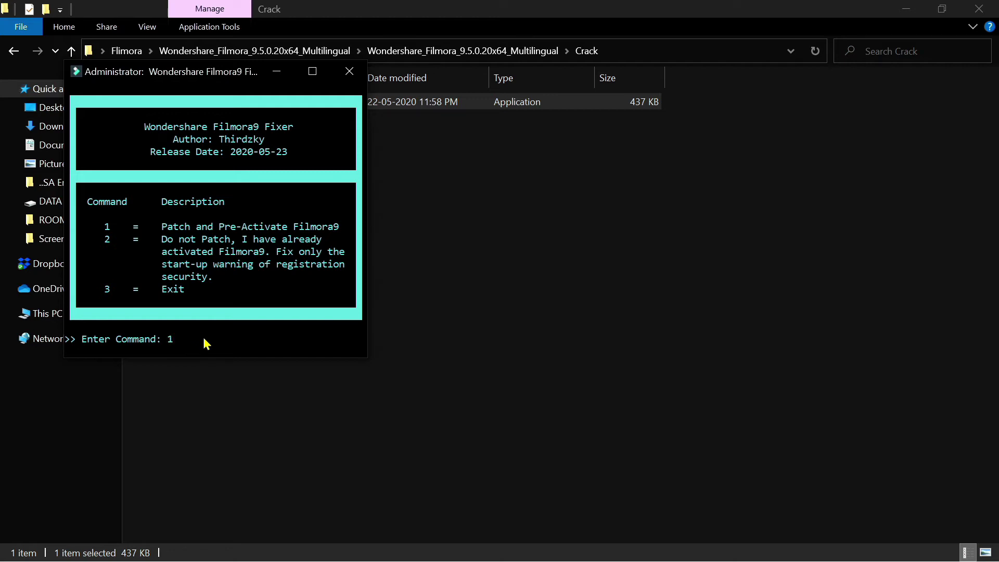
key(Return)
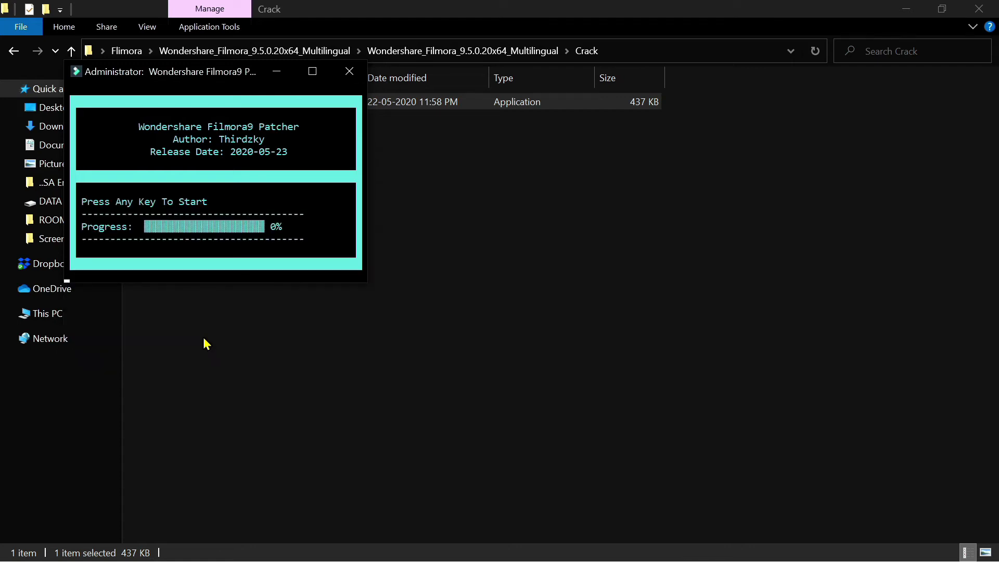
key(Return)
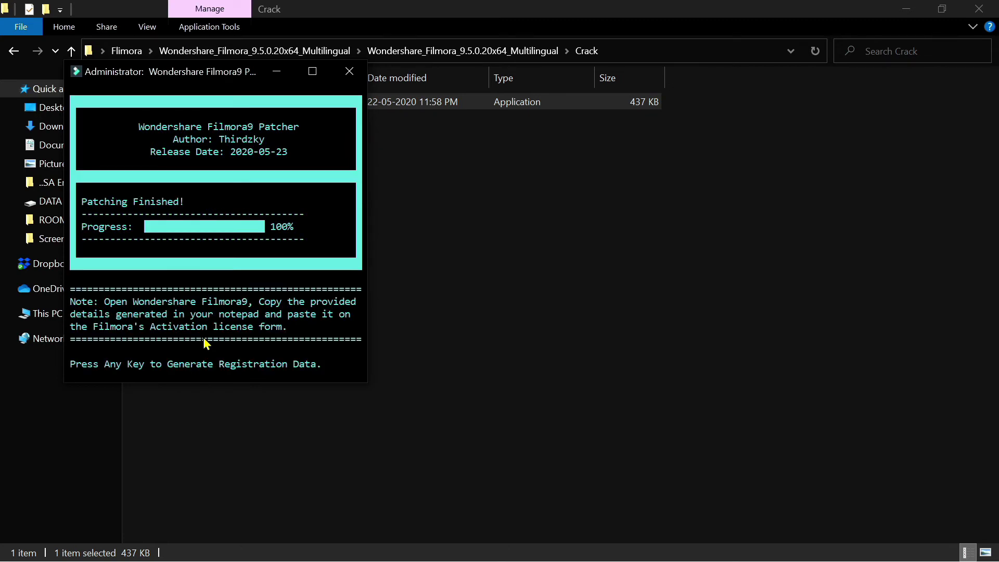
key(Return)
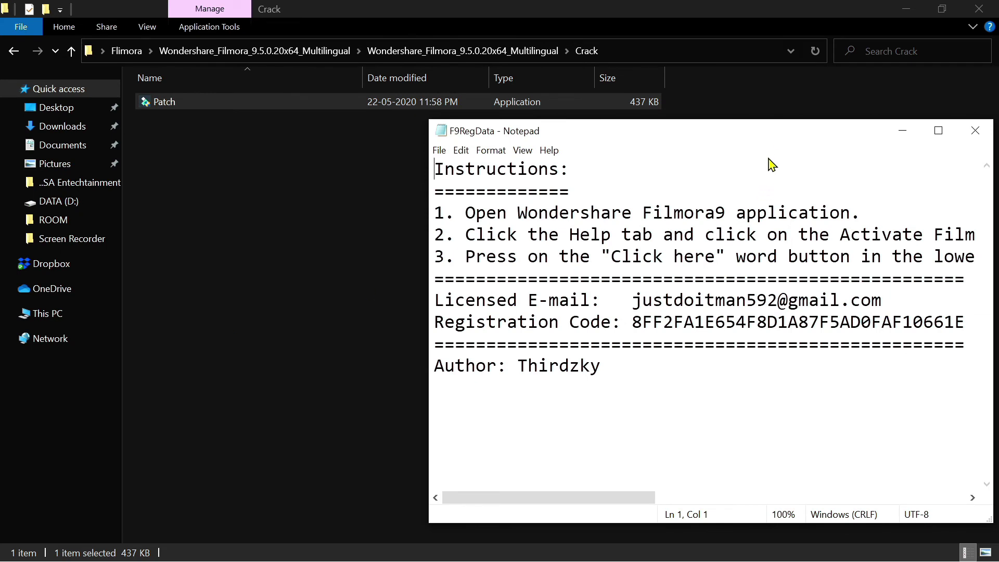
Move the F9RegData notes to the top right, minimize File Explorer, and launch the Filmora9 shortcut.
drag(772, 137, 420, 150)
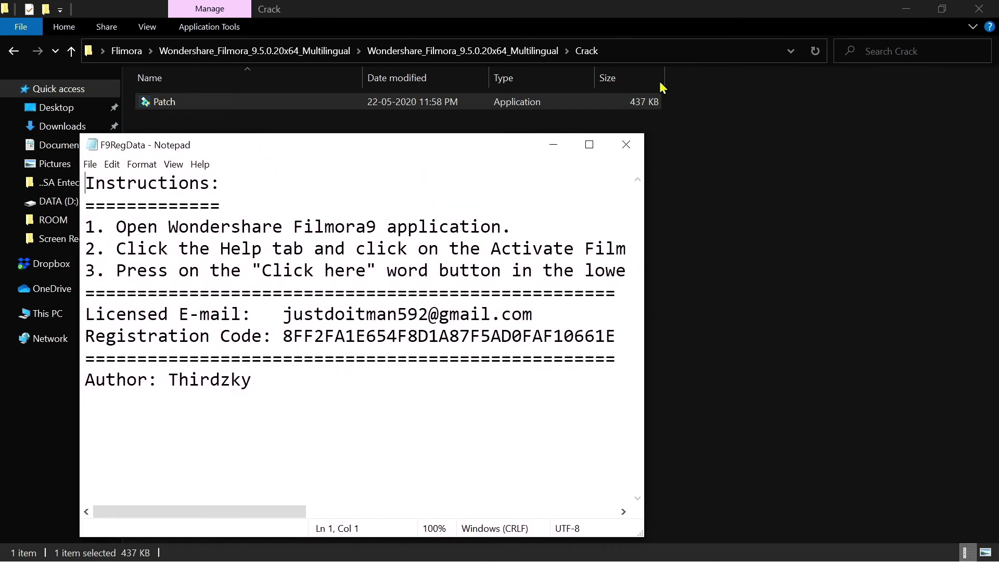
click(919, 12)
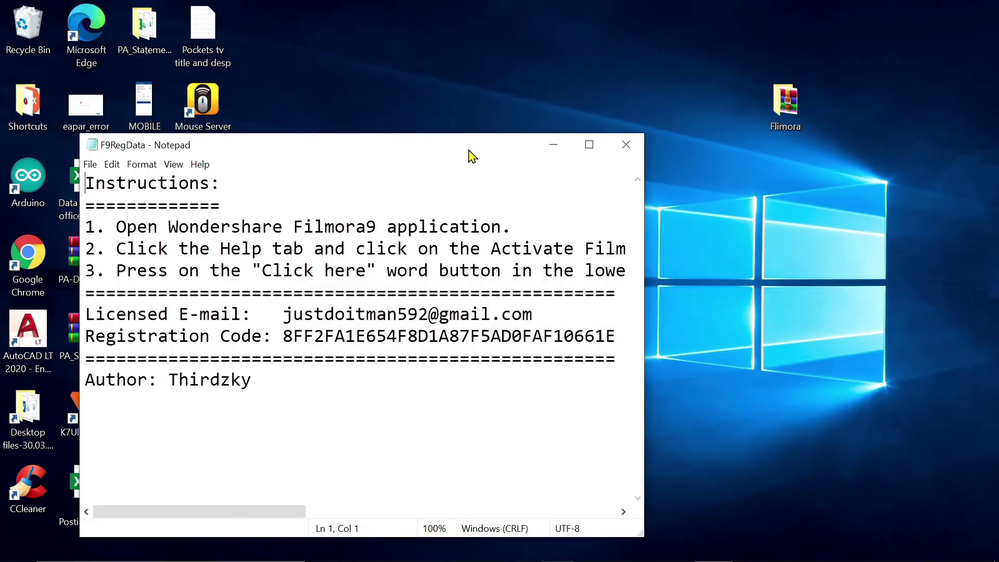
drag(471, 155, 821, 46)
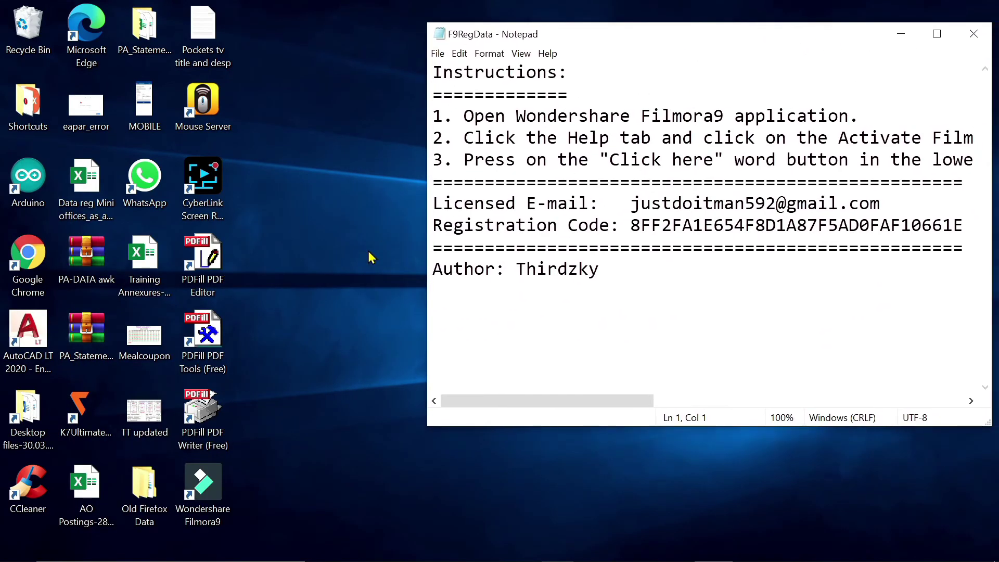
double_click(205, 481)
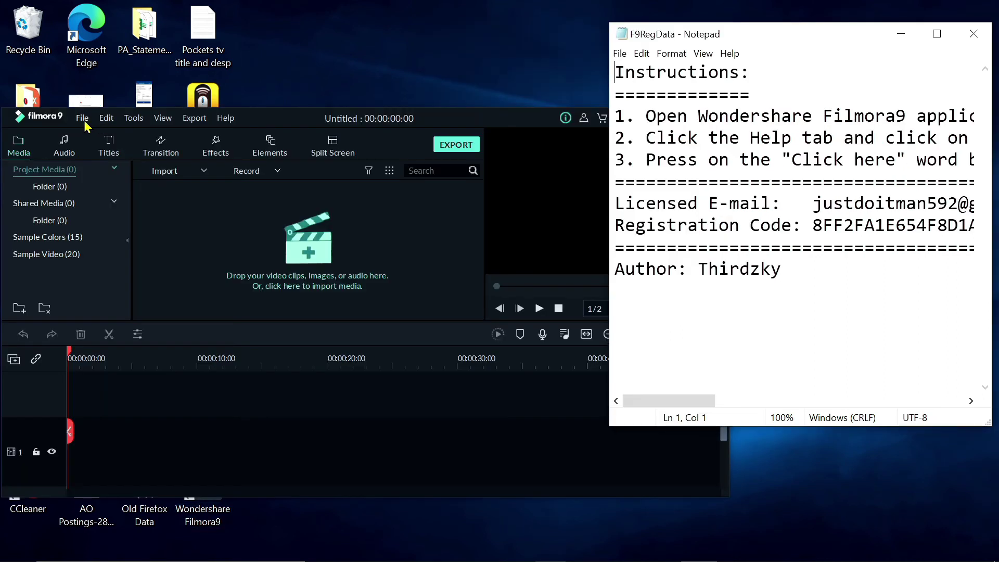
Open Help > Activate Filmora9, switch to license-code activation, and paste the licensed e-mail.
click(221, 117)
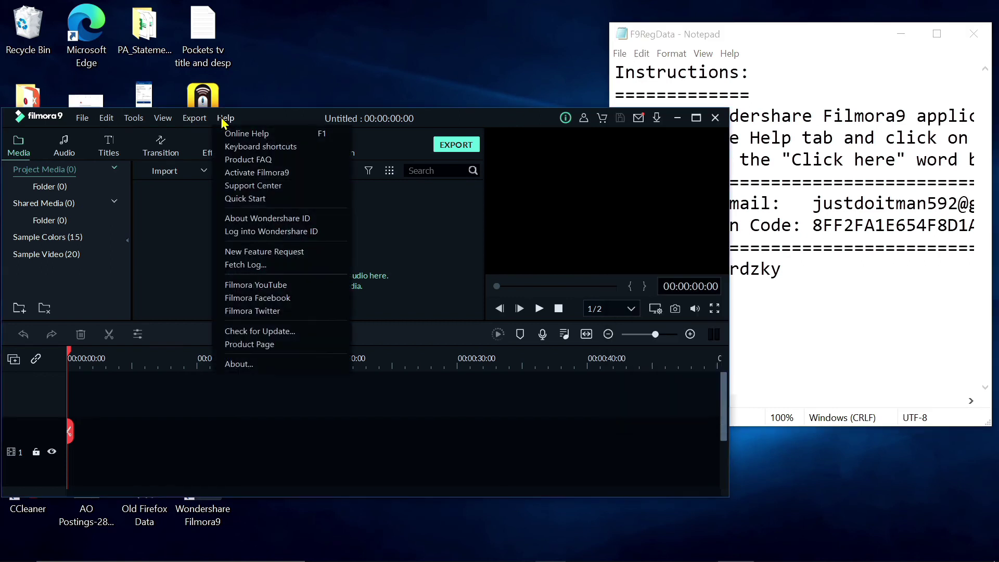
click(289, 175)
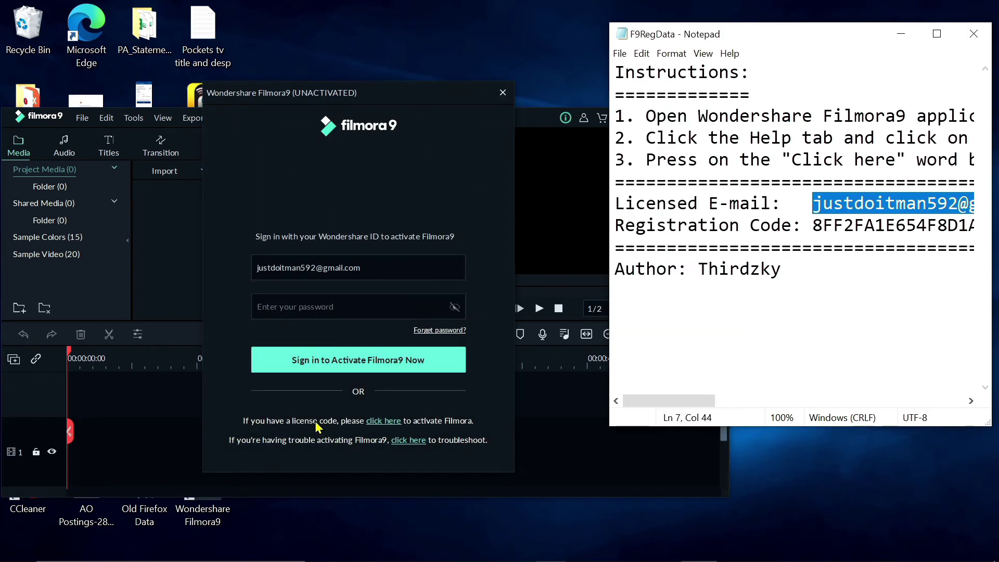
click(386, 422)
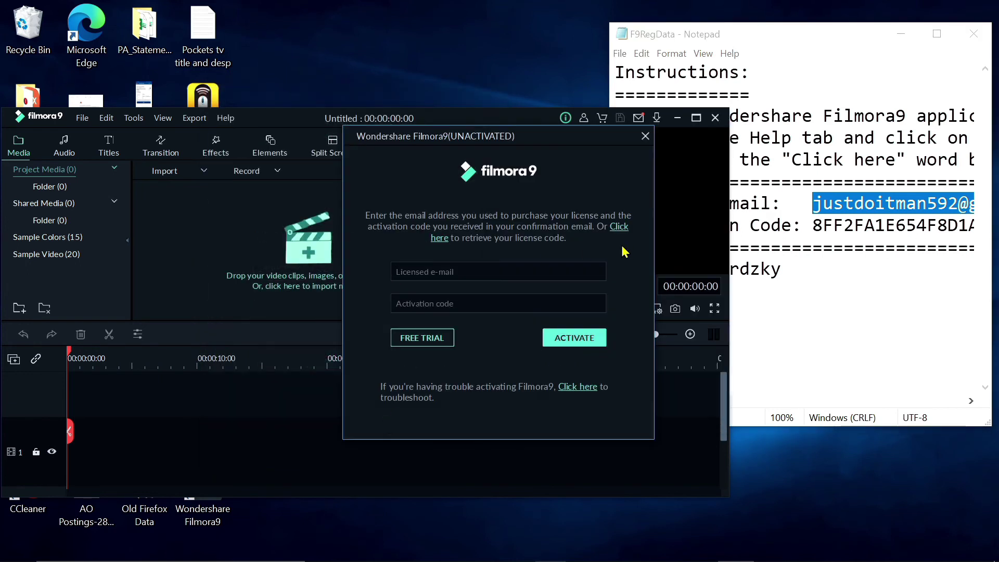
right_click(490, 267)
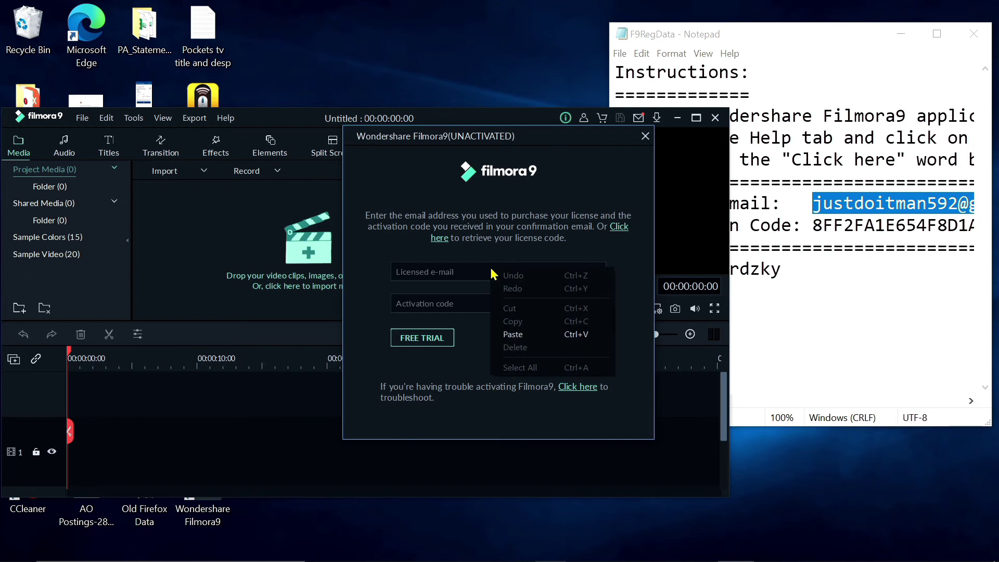
click(525, 336)
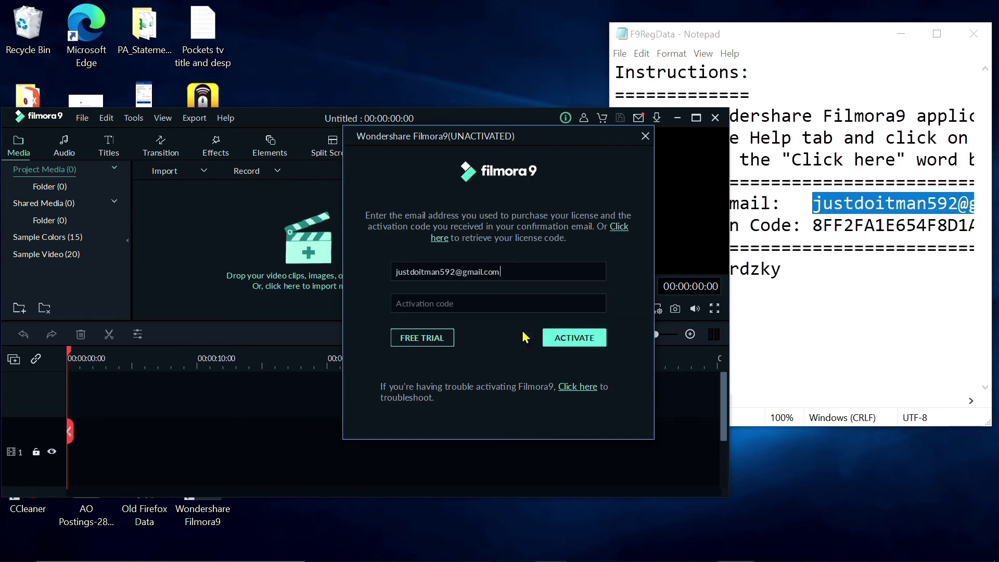
Copy the activation code from the notes, paste it in, submit with ACTIVATE, and confirm with OK.
click(810, 230)
double_click(812, 230)
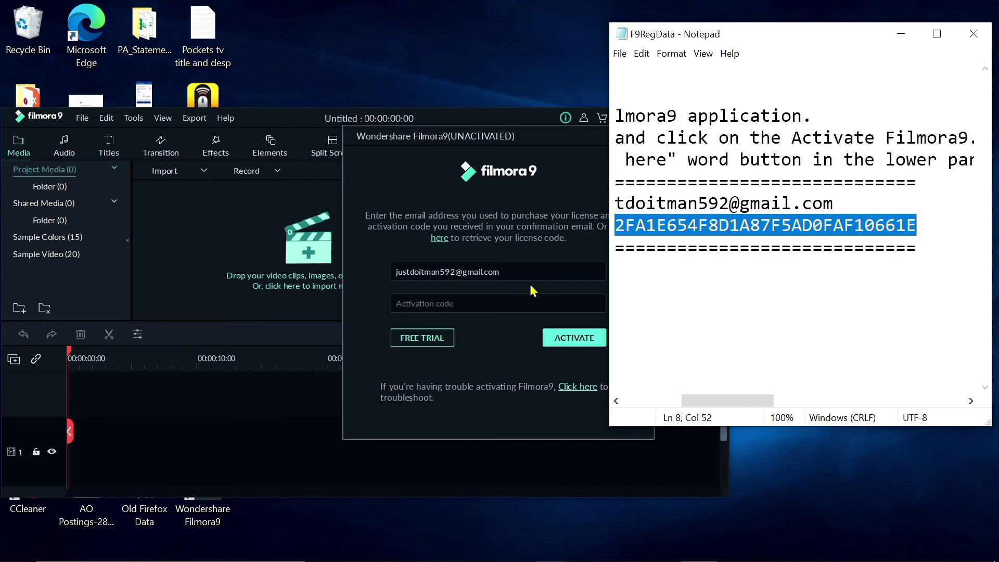
click(504, 301)
right_click(503, 303)
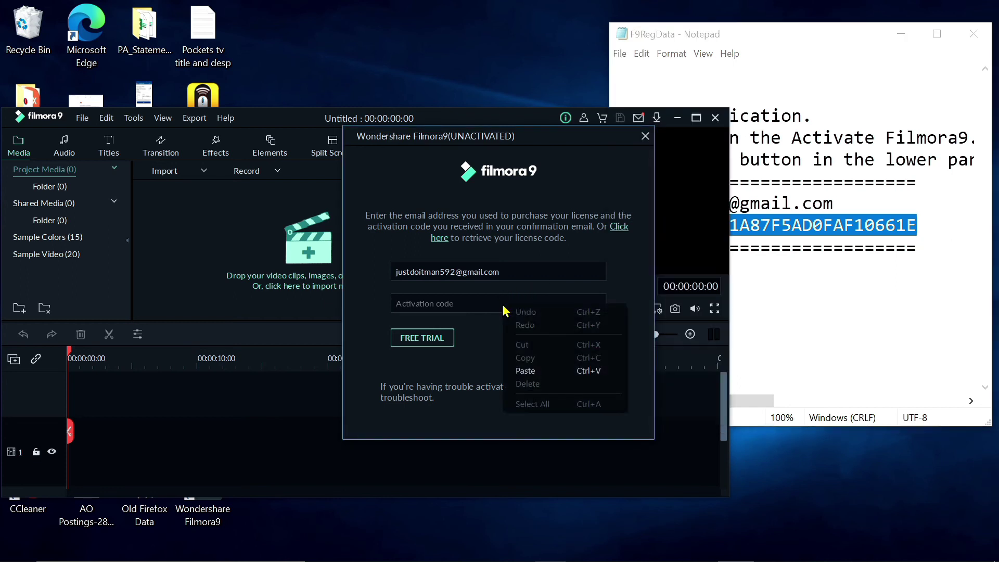
click(539, 373)
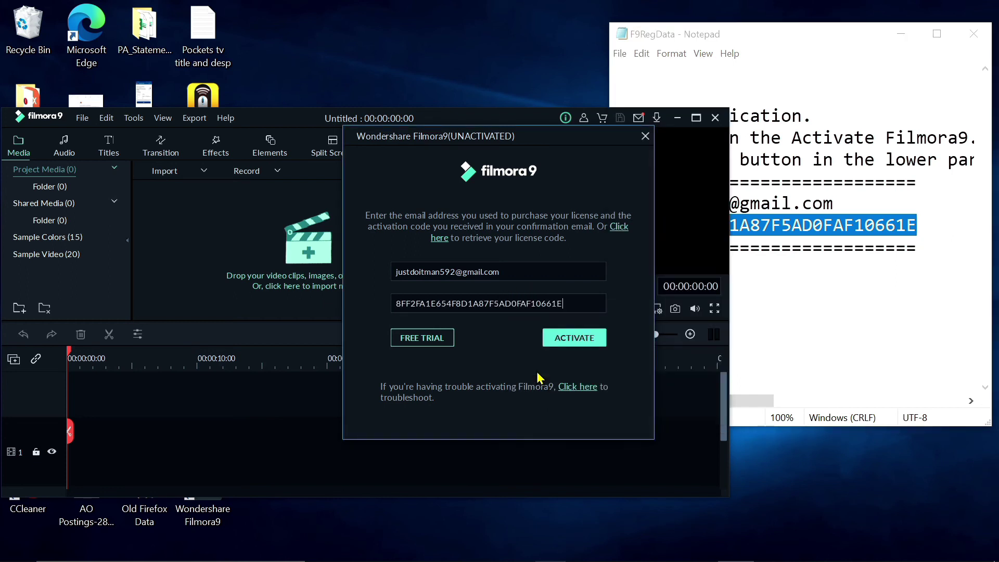
click(592, 339)
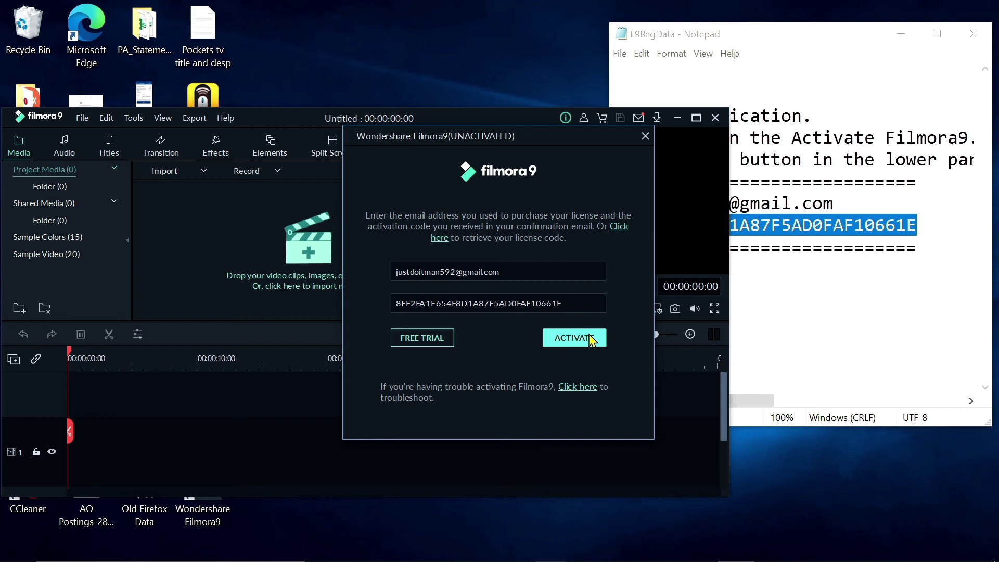
click(592, 339)
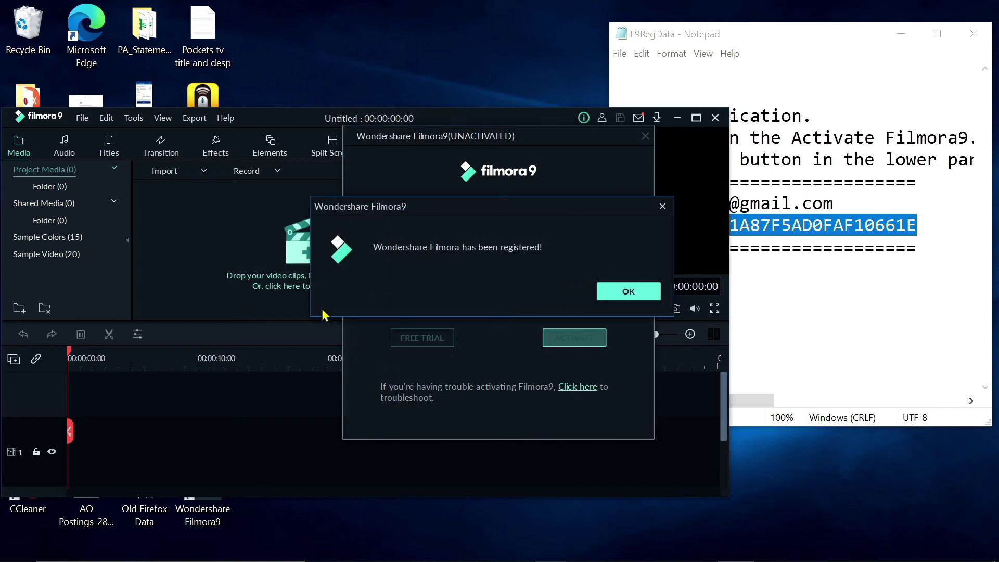
click(643, 300)
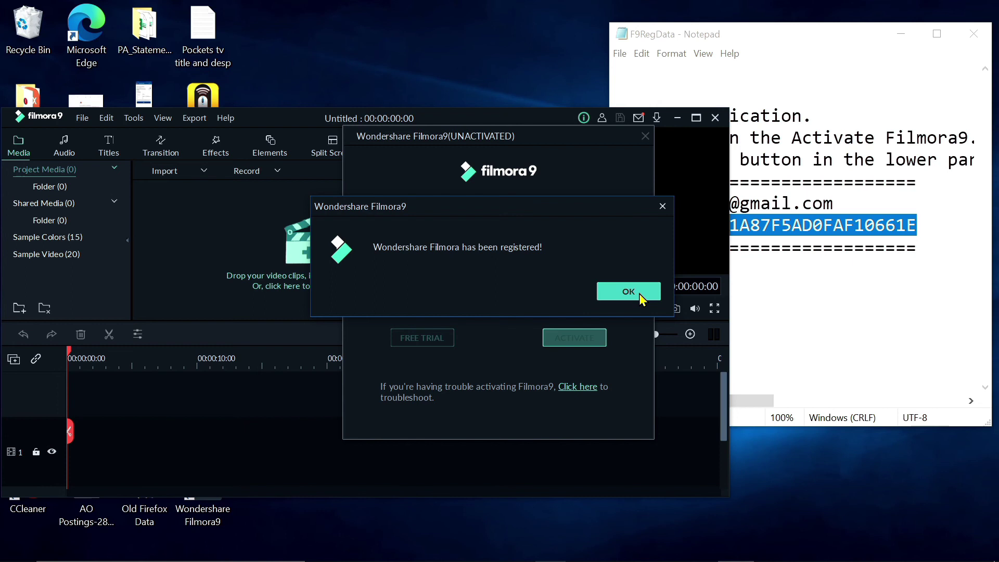
Maximize Filmora9, import clip 118, and add it to the timeline keeping the existing project settings.
click(696, 117)
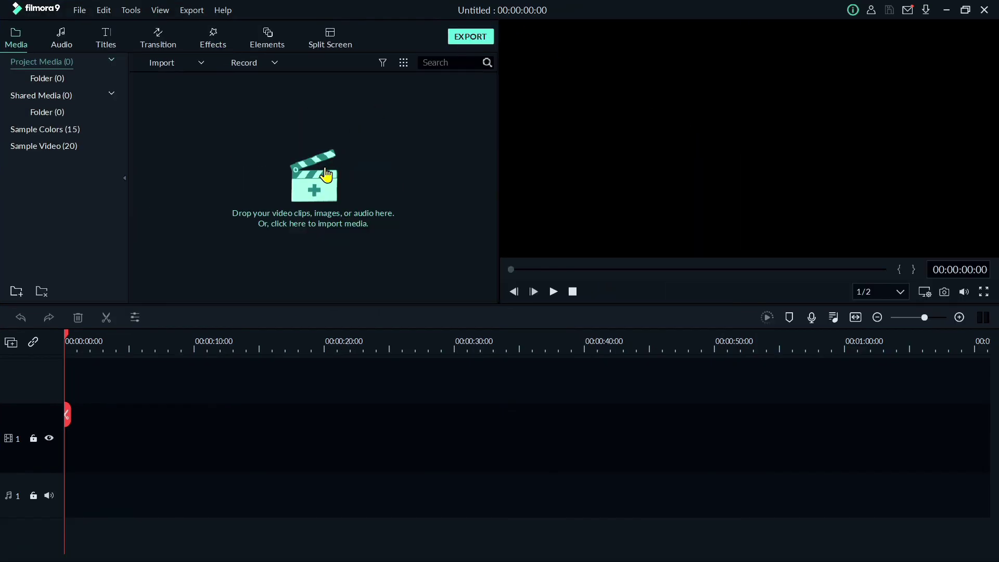
click(326, 177)
double_click(193, 151)
click(190, 116)
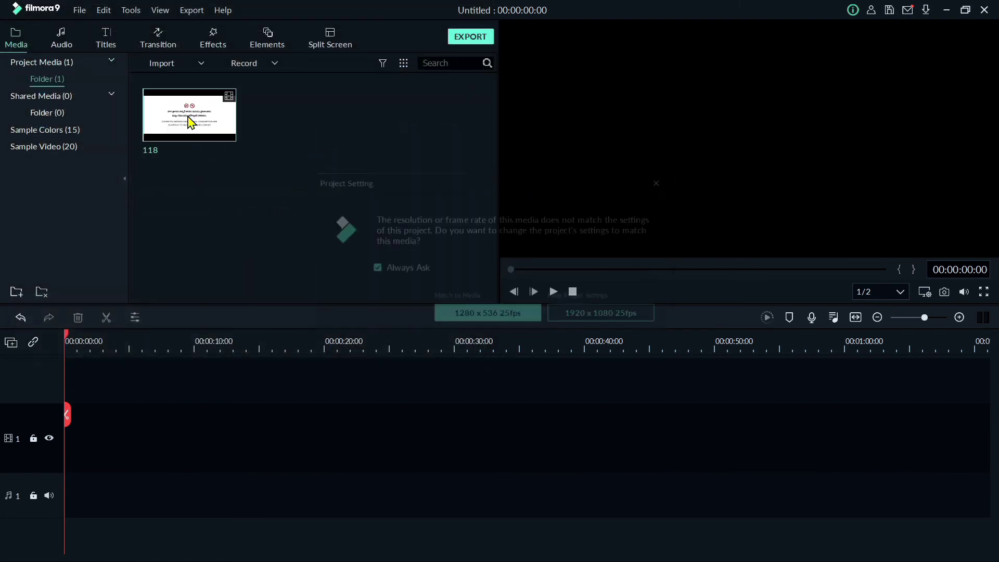
click(572, 319)
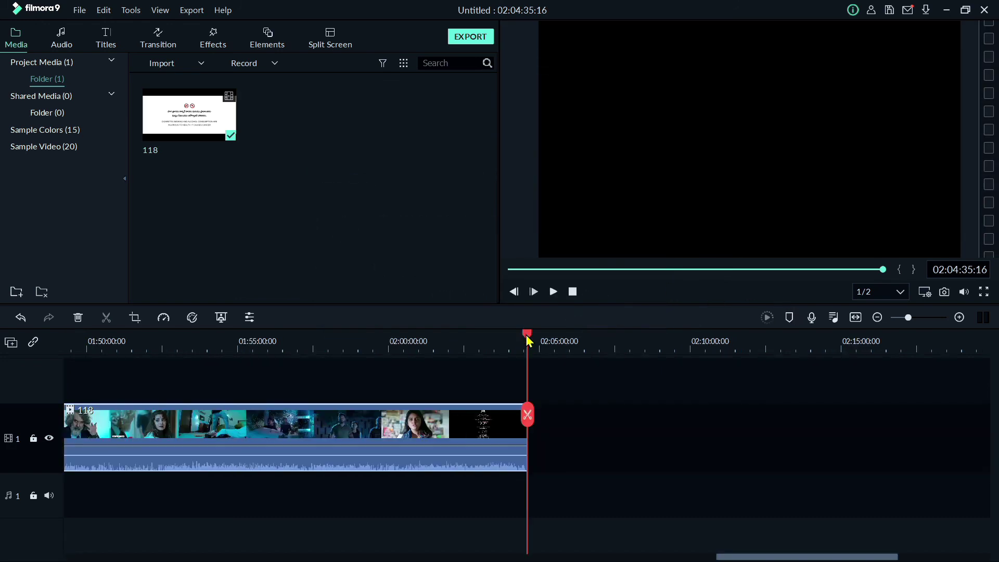
Split the clip at 02:03:30:18 and delete the trailing part.
drag(528, 339, 494, 339)
click(495, 415)
right_click(509, 436)
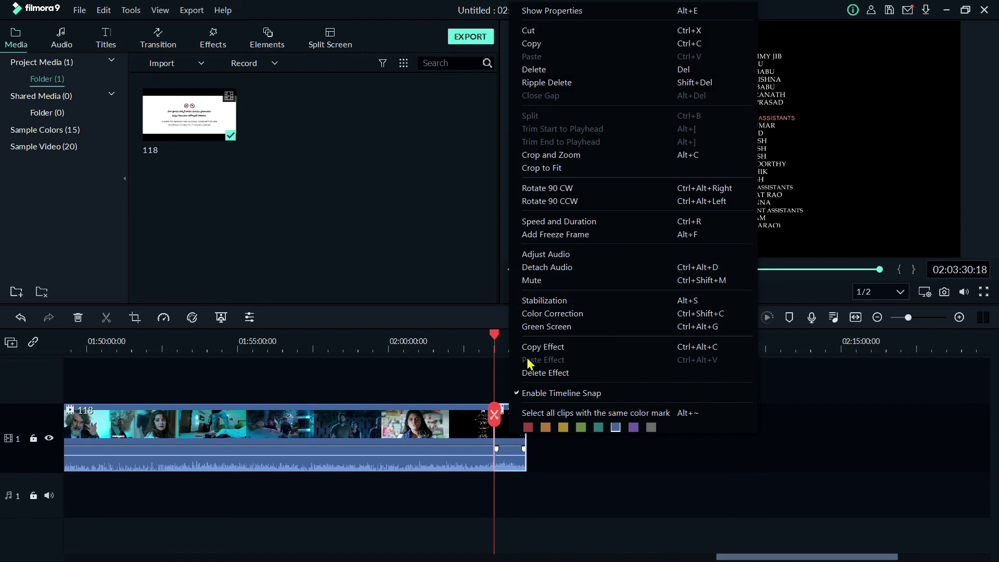
click(545, 72)
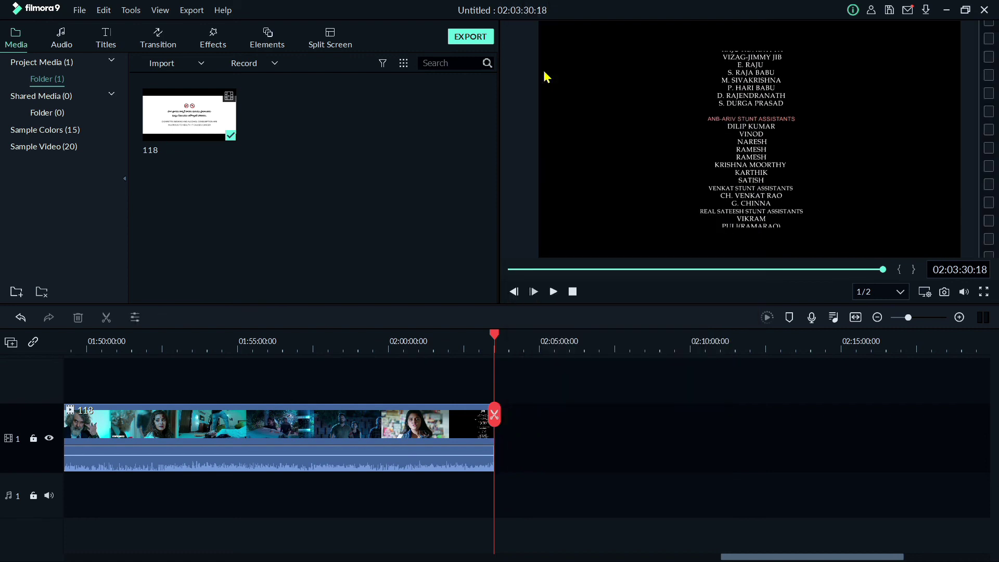
Open the Export dialog with the Local MP4 format selected for the trimmed clip.
click(486, 37)
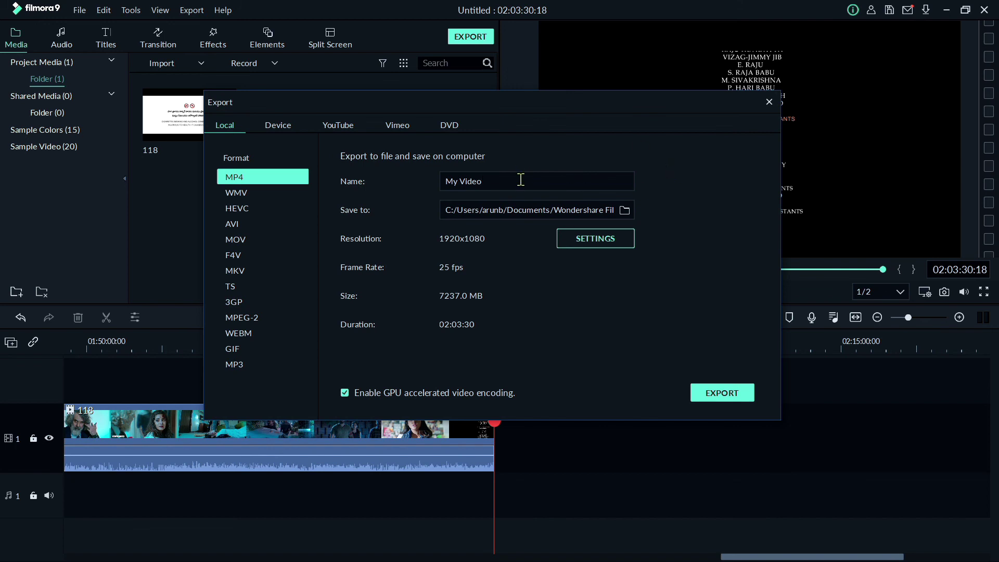